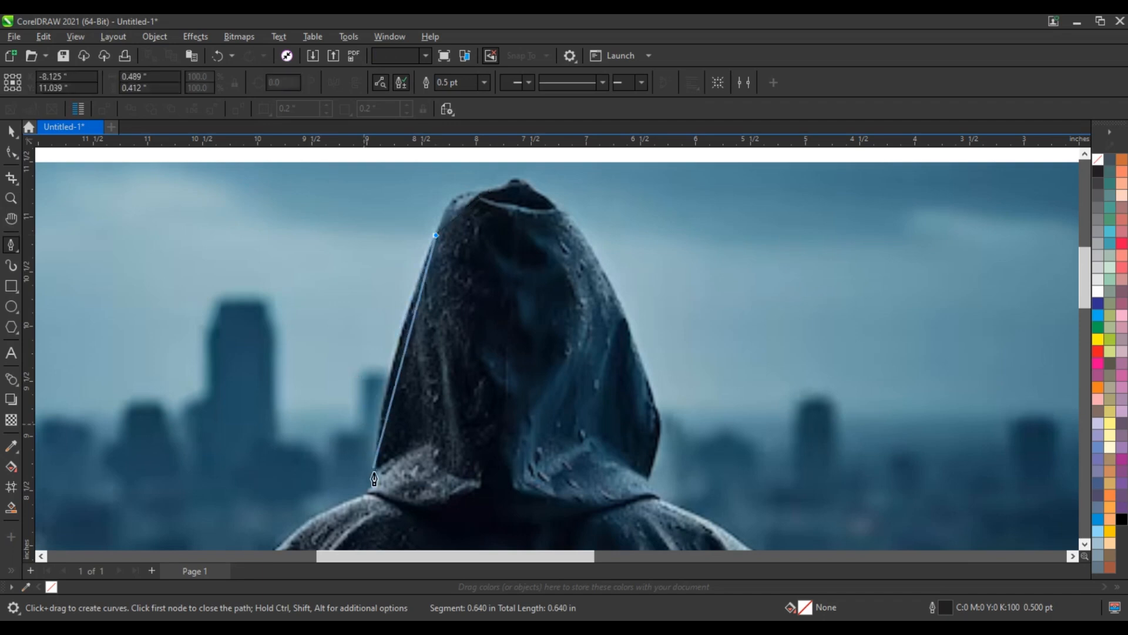
Trace the figure's silhouette with Pen segments from the left hood edge down over the left shoulder and sleeve.
left_click(375, 473)
left_click(366, 493)
scroll(347, 267, "down", 5)
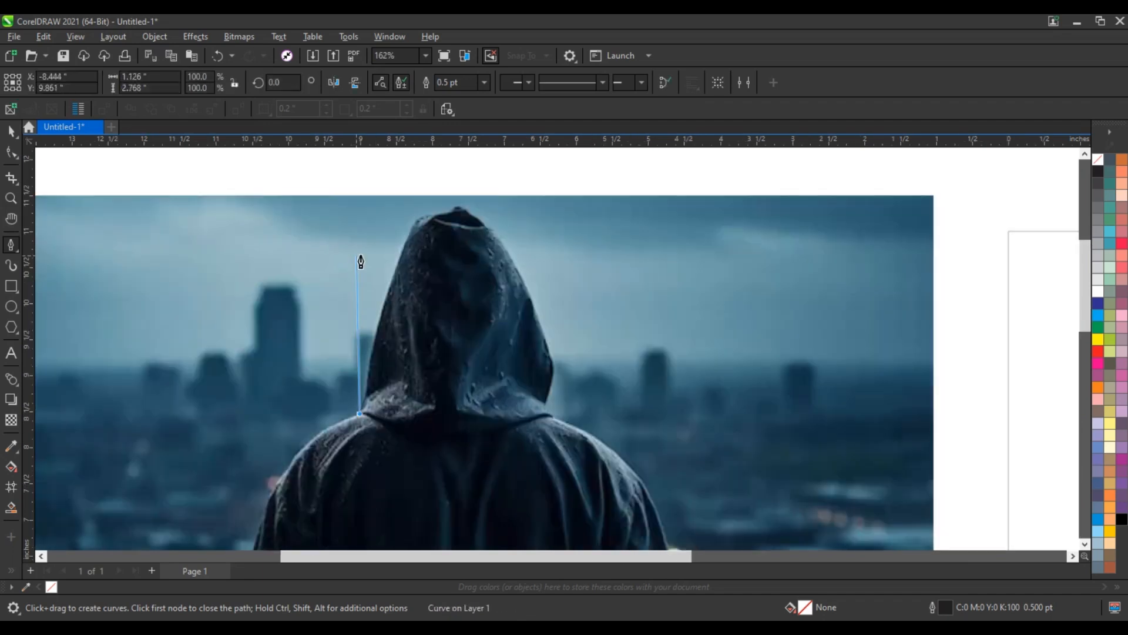
scroll(329, 429, "up", 2)
scroll(329, 429, "up", 3)
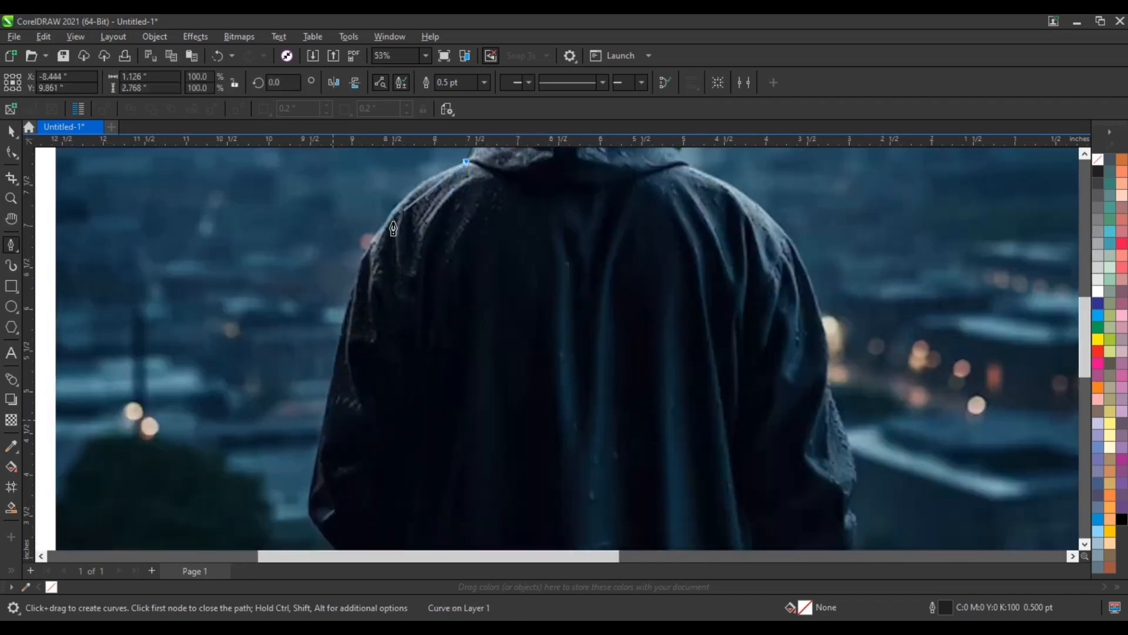
left_click(350, 288)
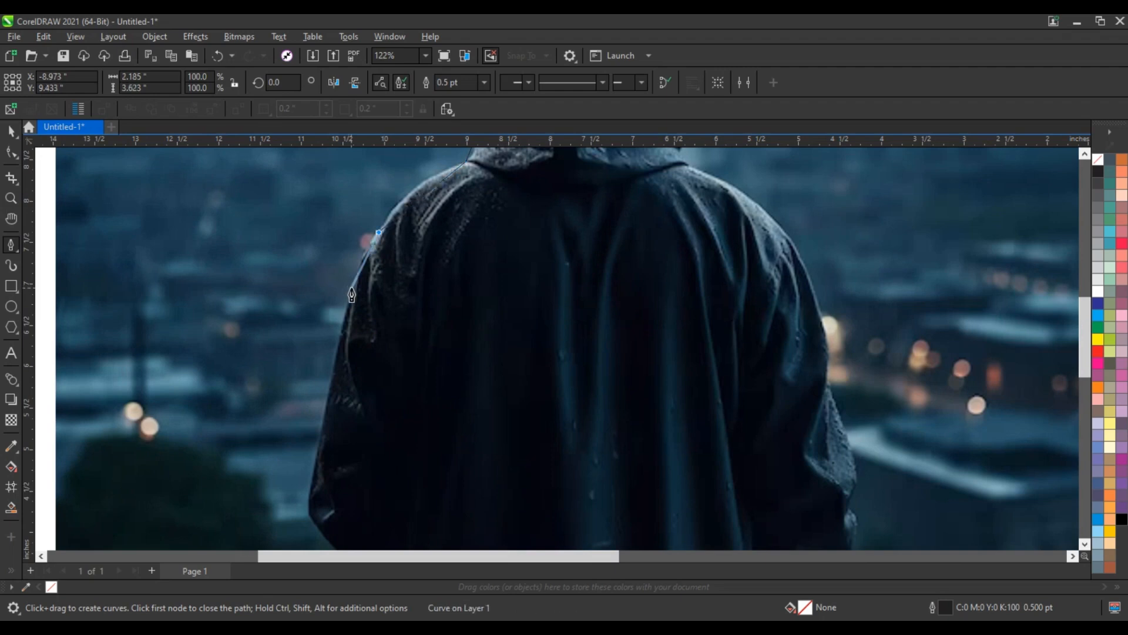
left_click(315, 453)
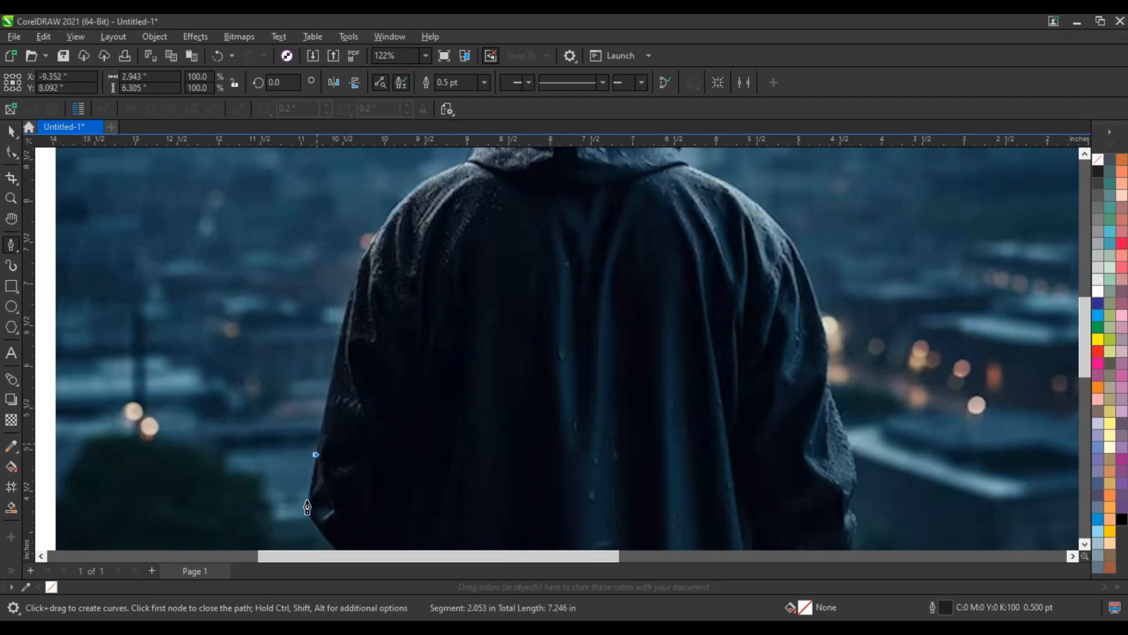
Extend the traced path around the lower left sleeve and along the photo's lower edge to the coat's right side.
scroll(310, 523, "down", 4)
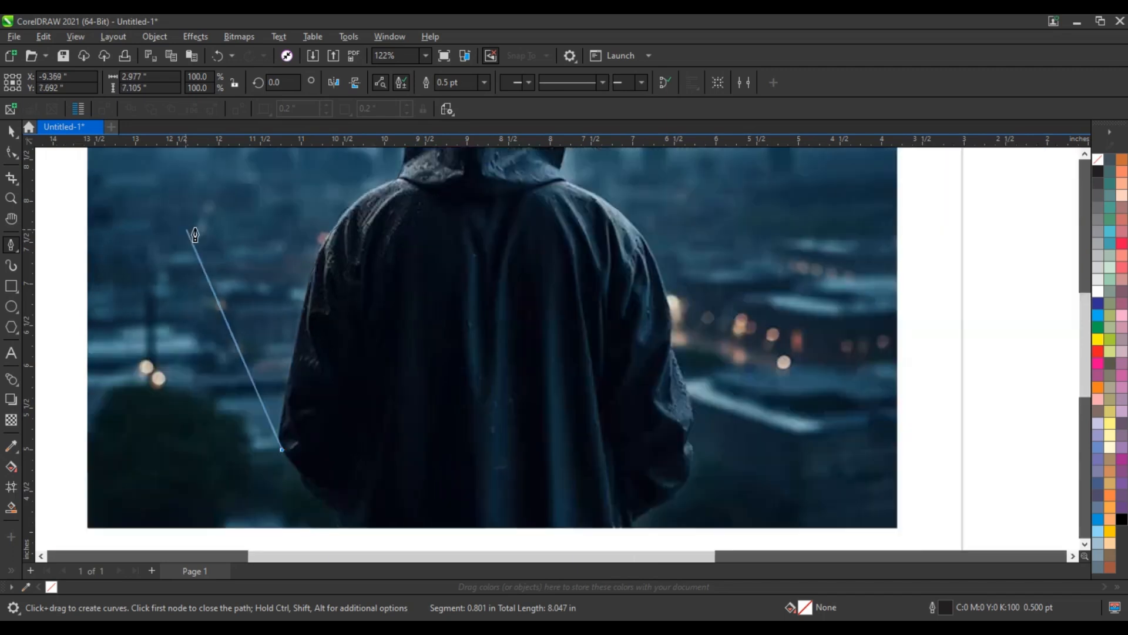
scroll(305, 404, "up", 2)
scroll(259, 347, "up", 2)
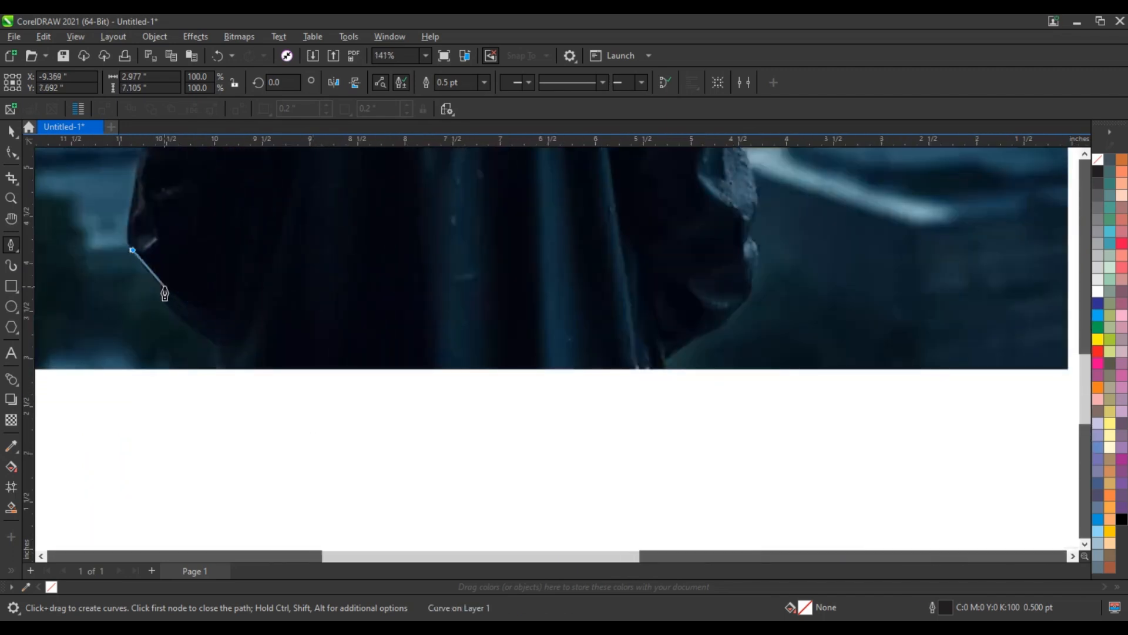
left_click(217, 371)
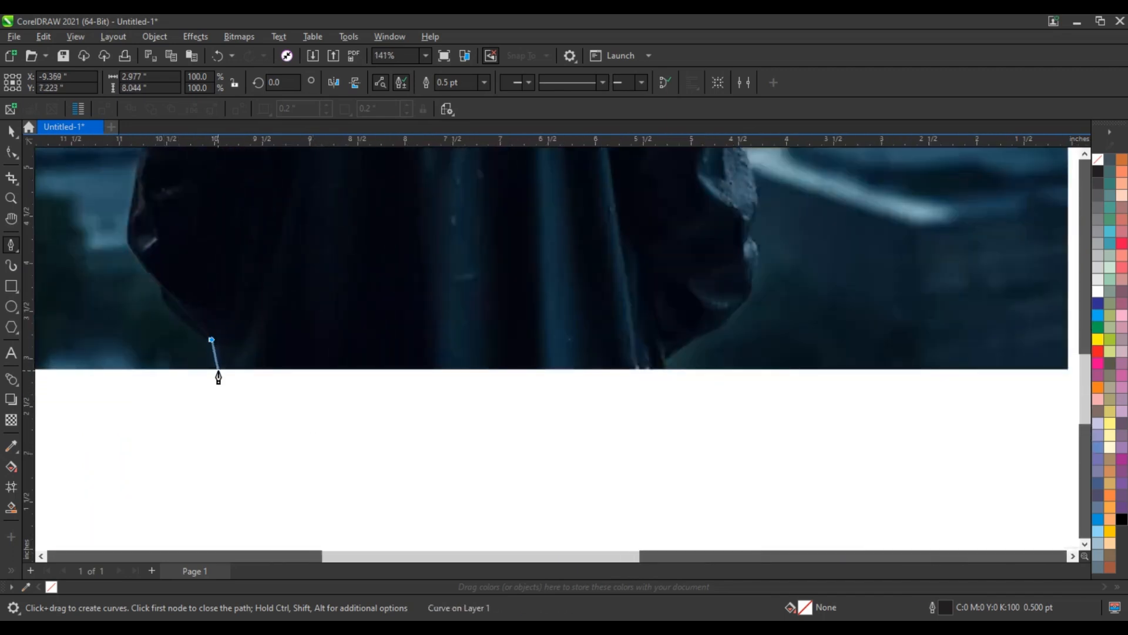
left_click(664, 361)
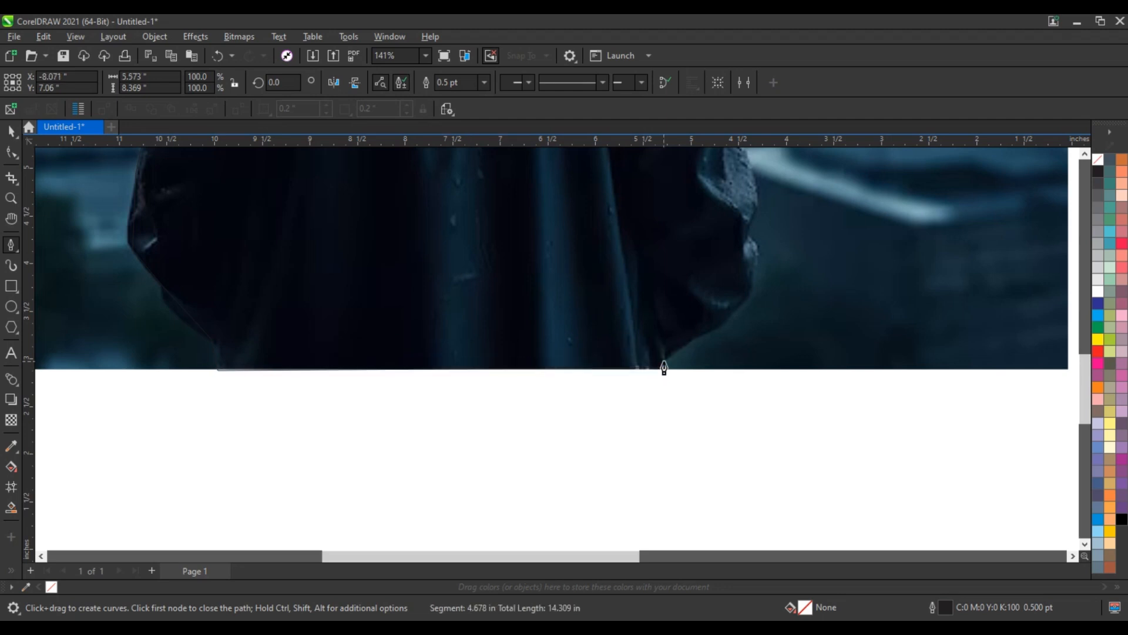
Trace up the right sleeve and over the right shoulder to the base of the hood.
left_click(747, 238)
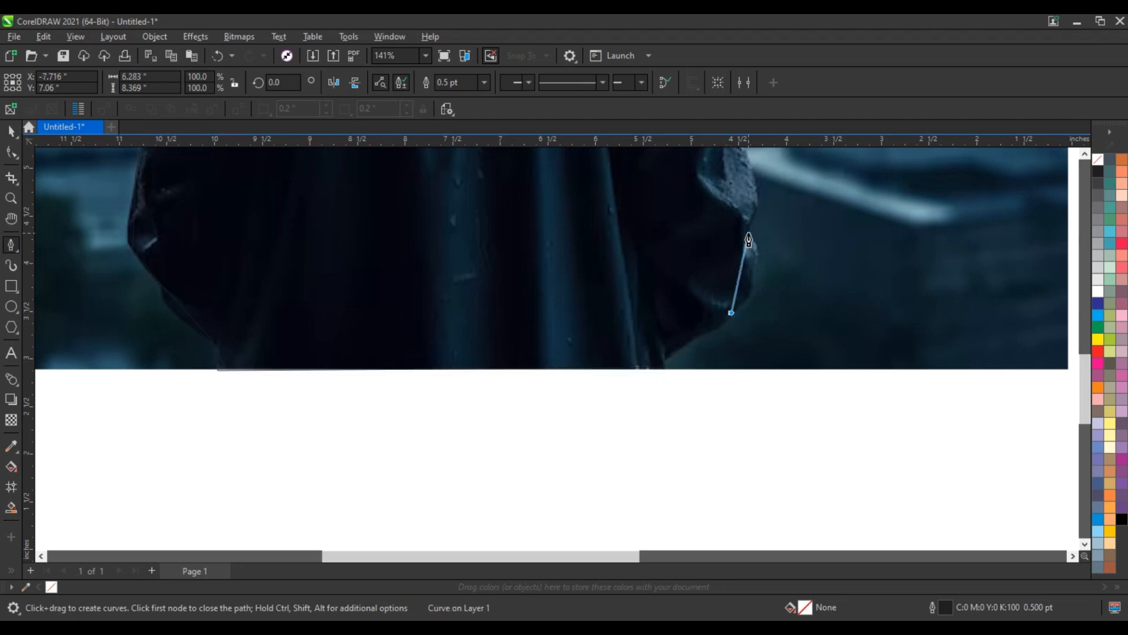
scroll(730, 429, "down", 1)
scroll(729, 429, "down", 3)
scroll(705, 270, "up", 5)
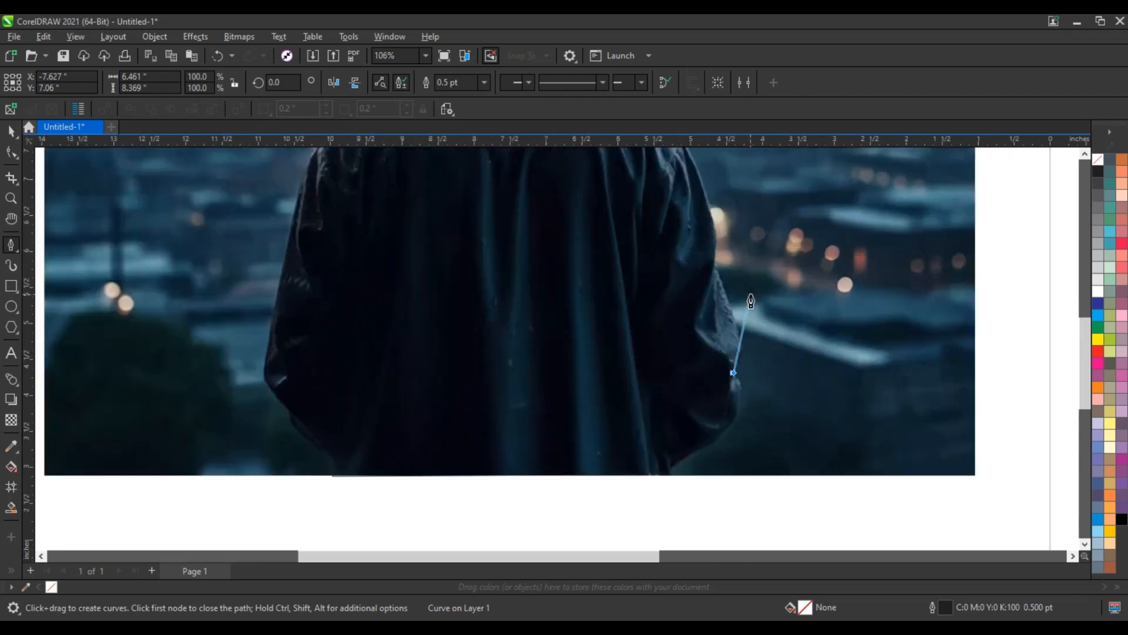
scroll(697, 257, "down", 6)
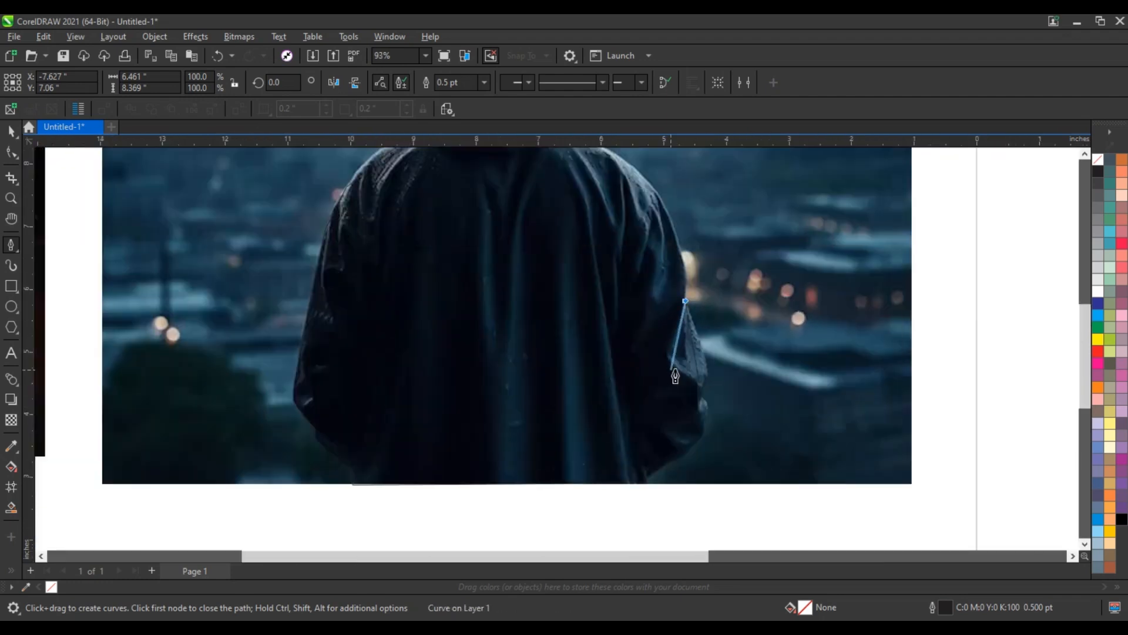
scroll(613, 206, "up", 5)
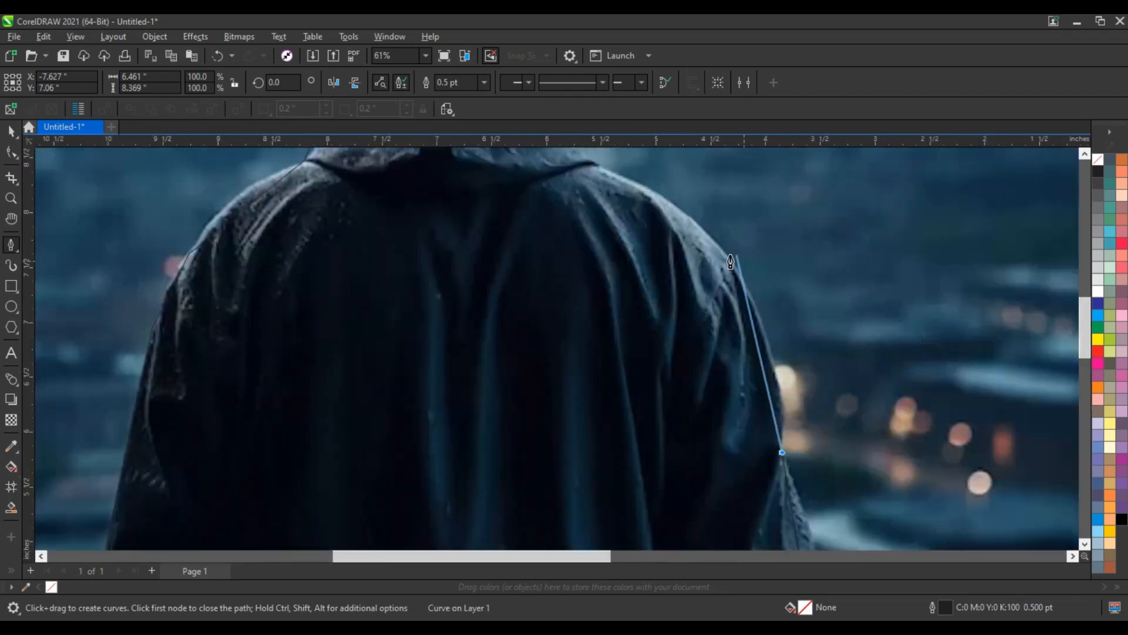
left_click(595, 166)
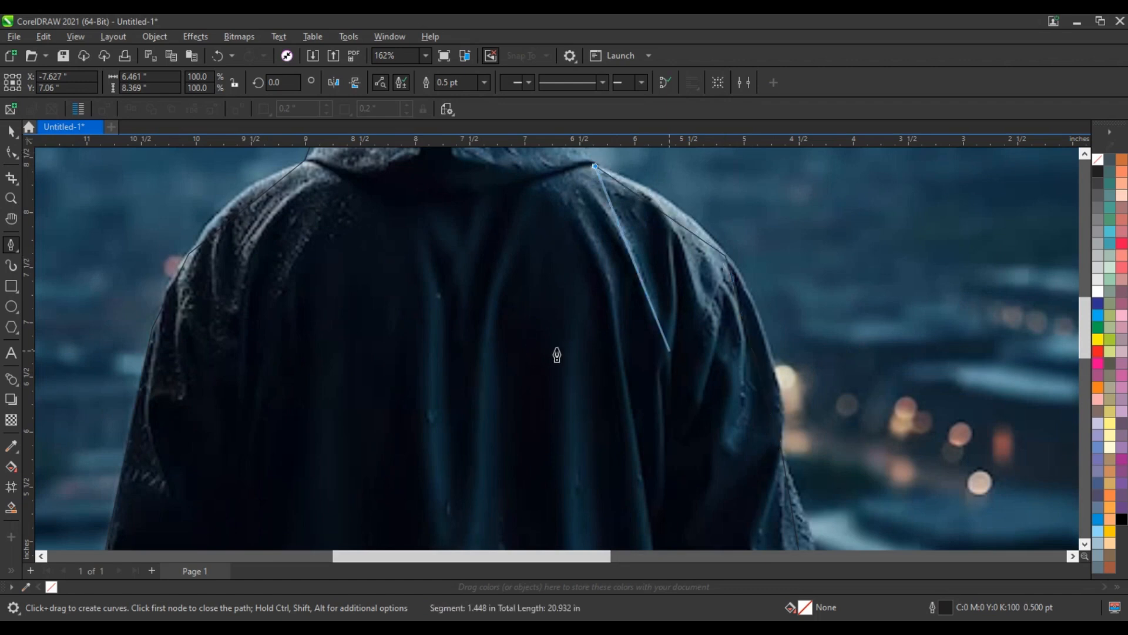
Undo the stray segments across the hood and set the silhouette path's outline colour to white.
scroll(557, 355, "down", 4)
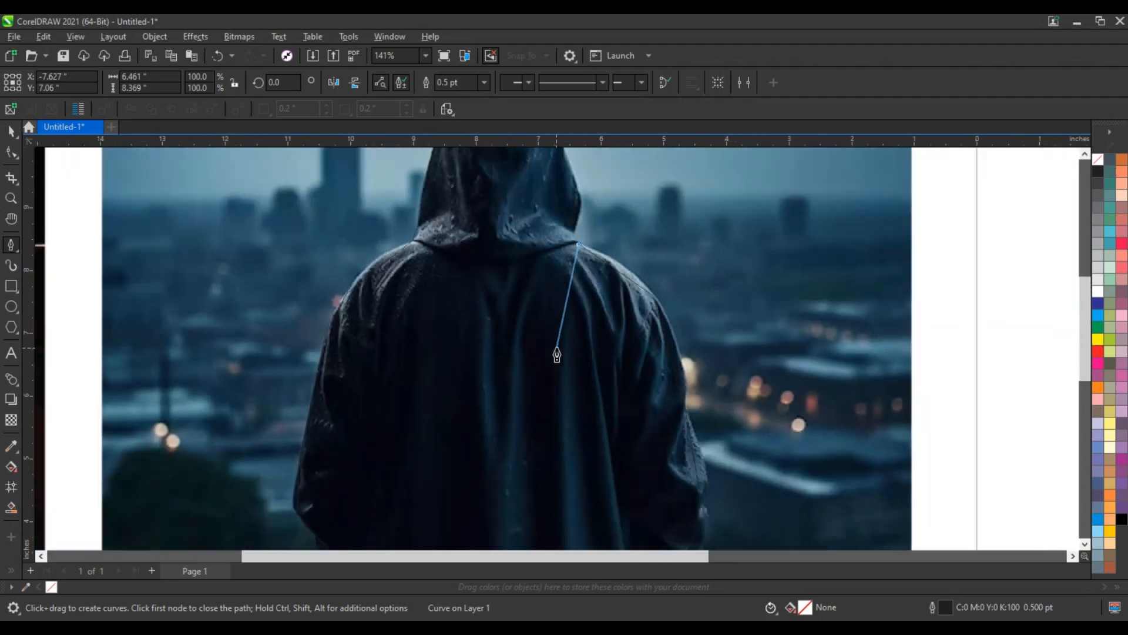
right_click(1097, 296)
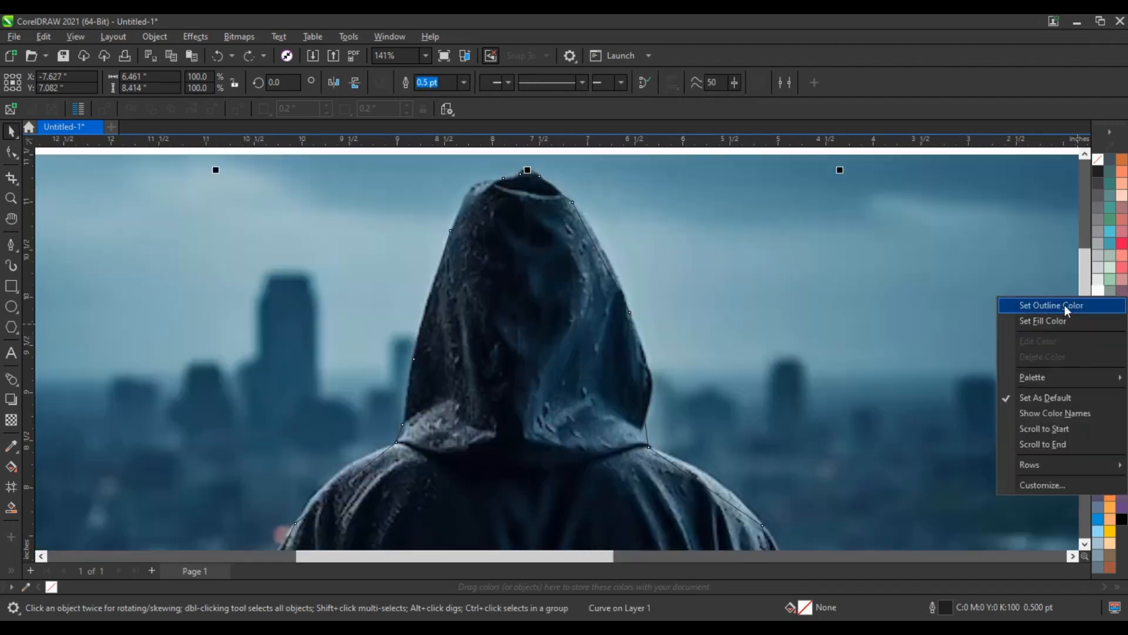
left_click(1066, 306)
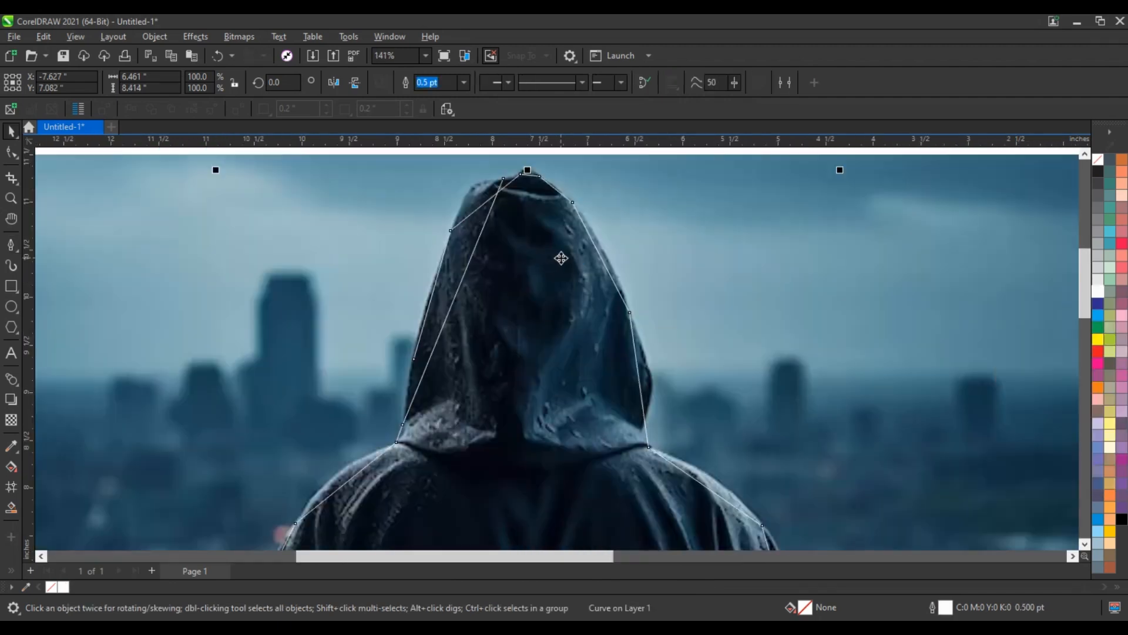
key("ctrl+z")
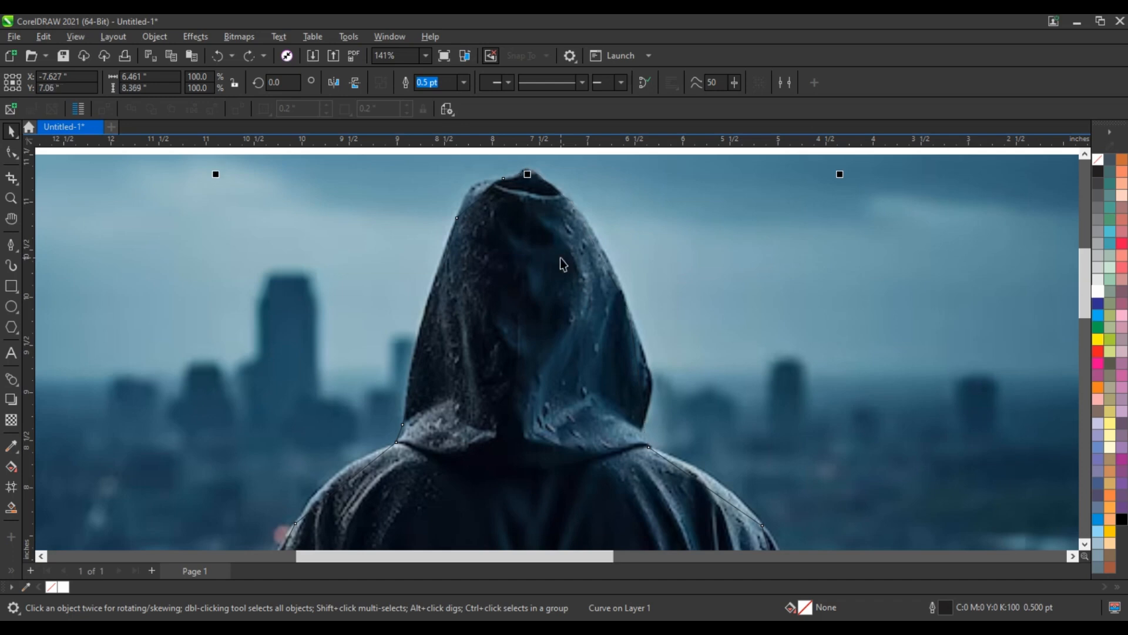
key("ctrl+shift+z")
right_click(1100, 298)
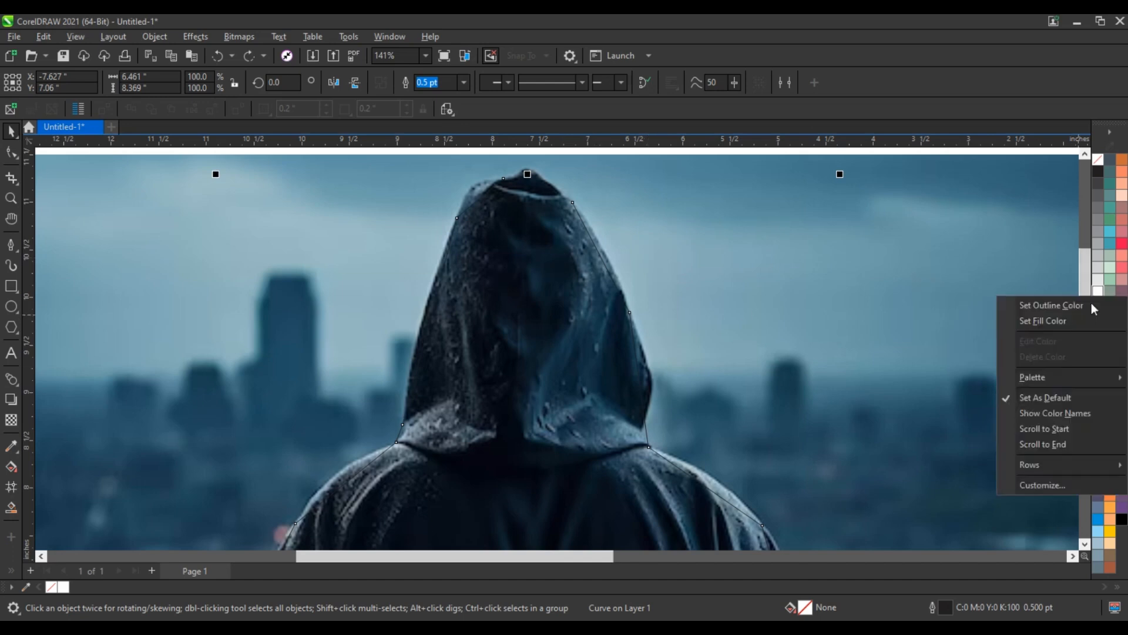
left_click(1044, 302)
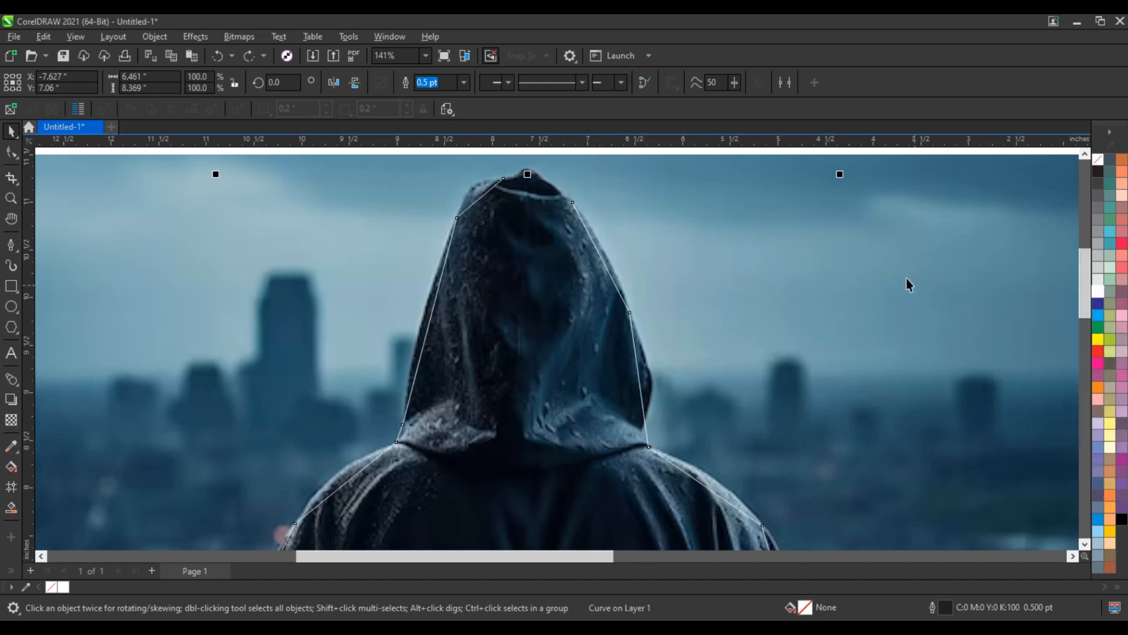
Set the silhouette path's outline width to 1.0 pt.
left_click(464, 82)
left_click(424, 170)
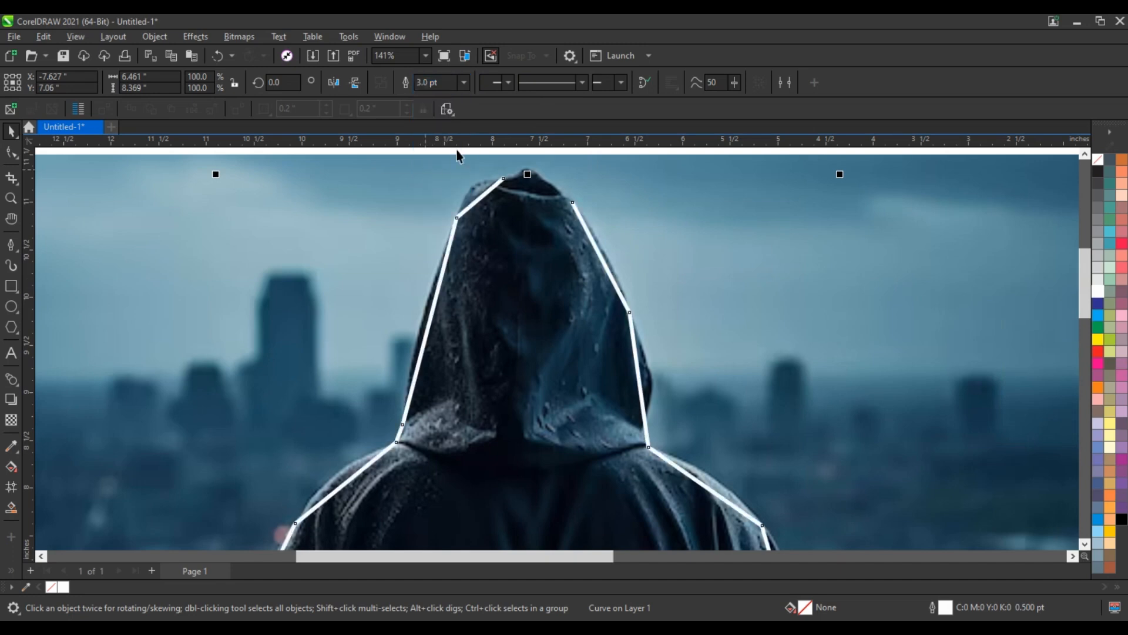
left_click(464, 83)
left_click(434, 139)
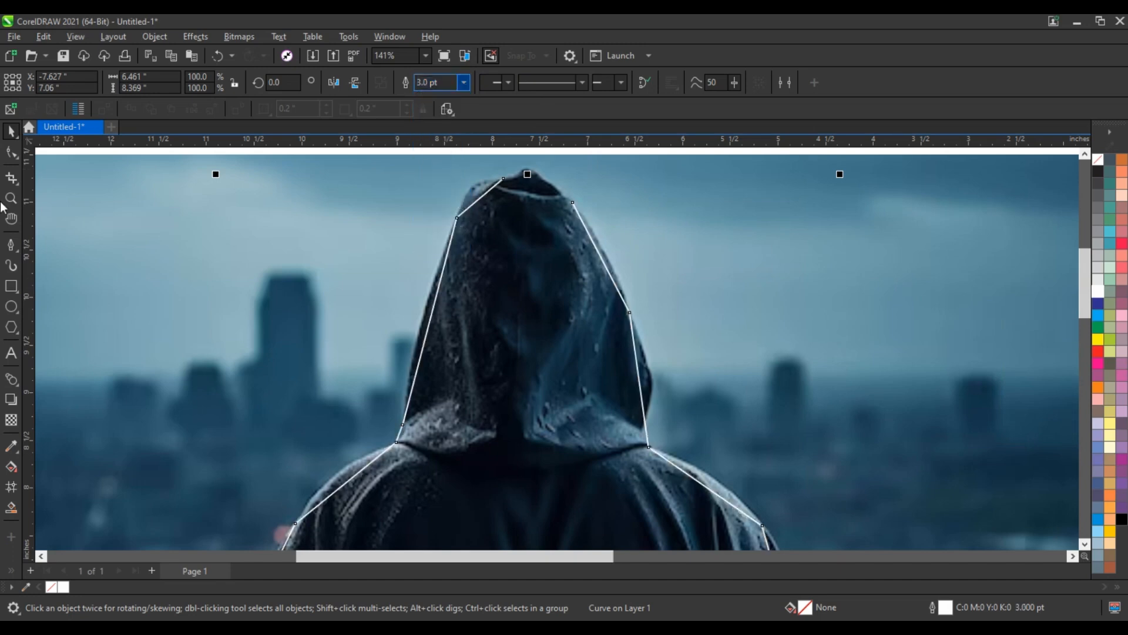
Close the gap in the path at the hood's tip with Pen segments joining its two open ends.
left_click(11, 198)
scroll(536, 338, "down", 1)
left_click_drag(486, 218, 619, 272)
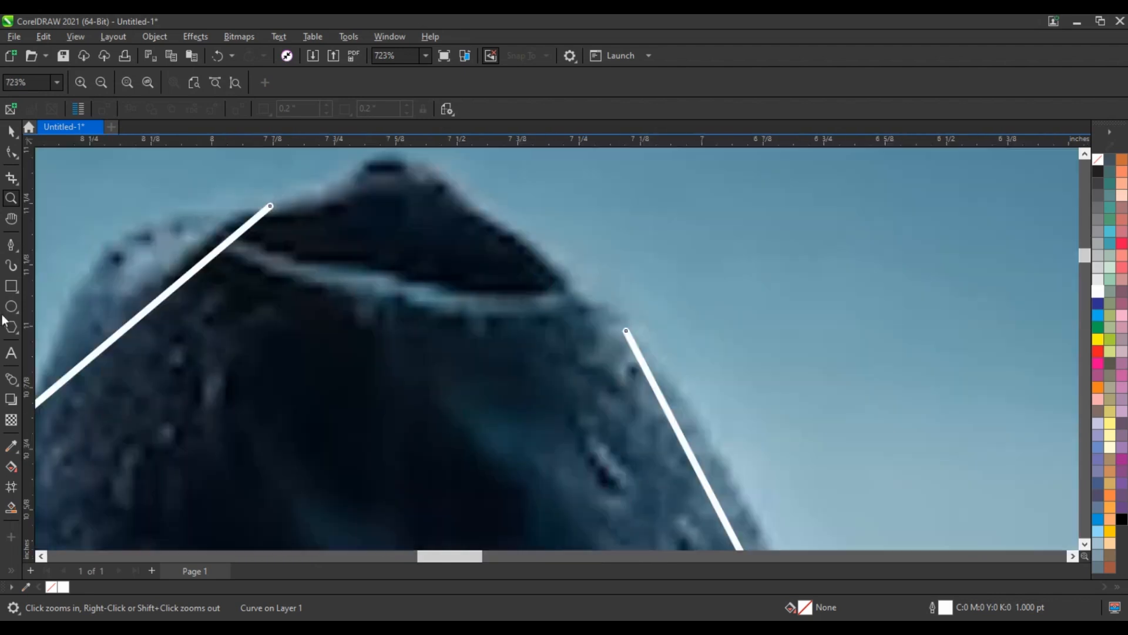
left_click(11, 265)
left_click(626, 330)
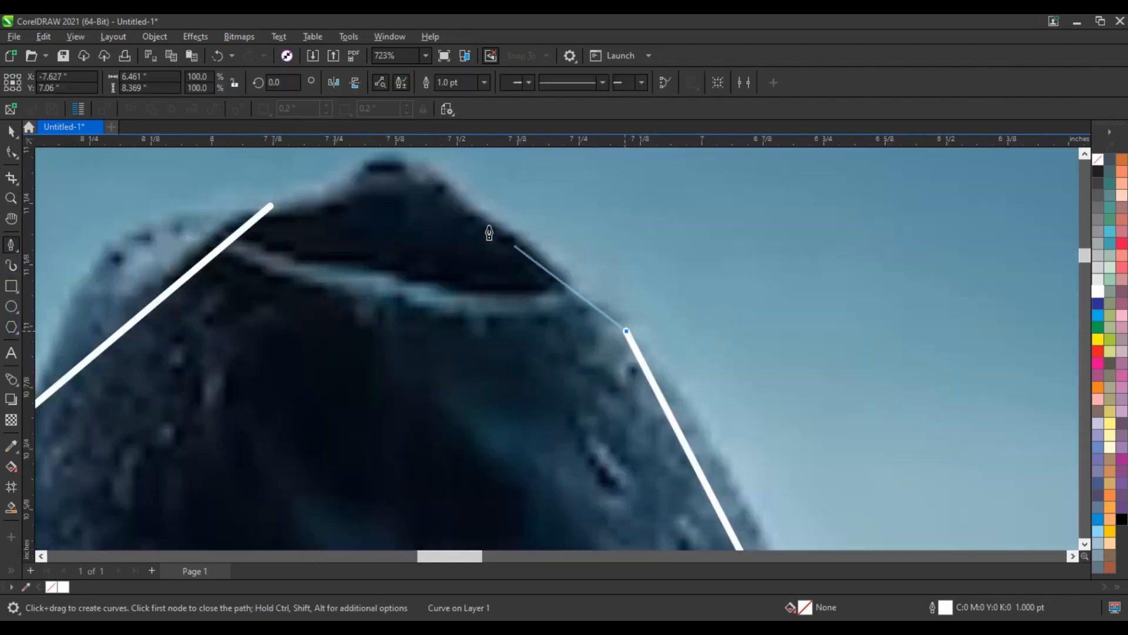
left_click(473, 220)
left_click(272, 206)
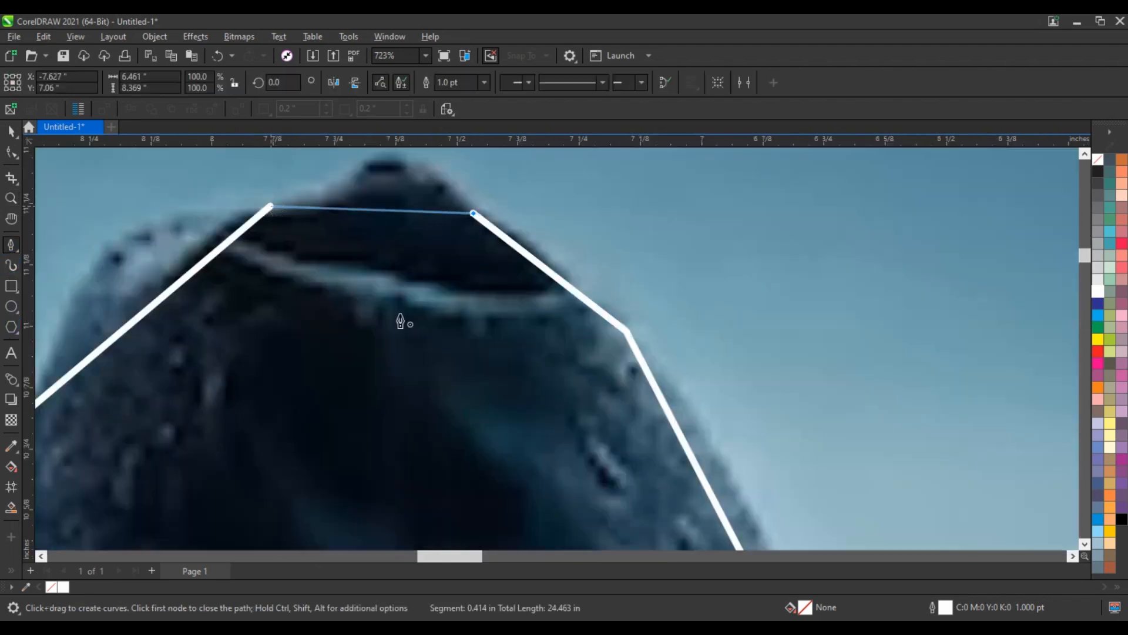
Select all nodes of the closed silhouette path and convert its straight segments to curves.
scroll(442, 331, "down", 3)
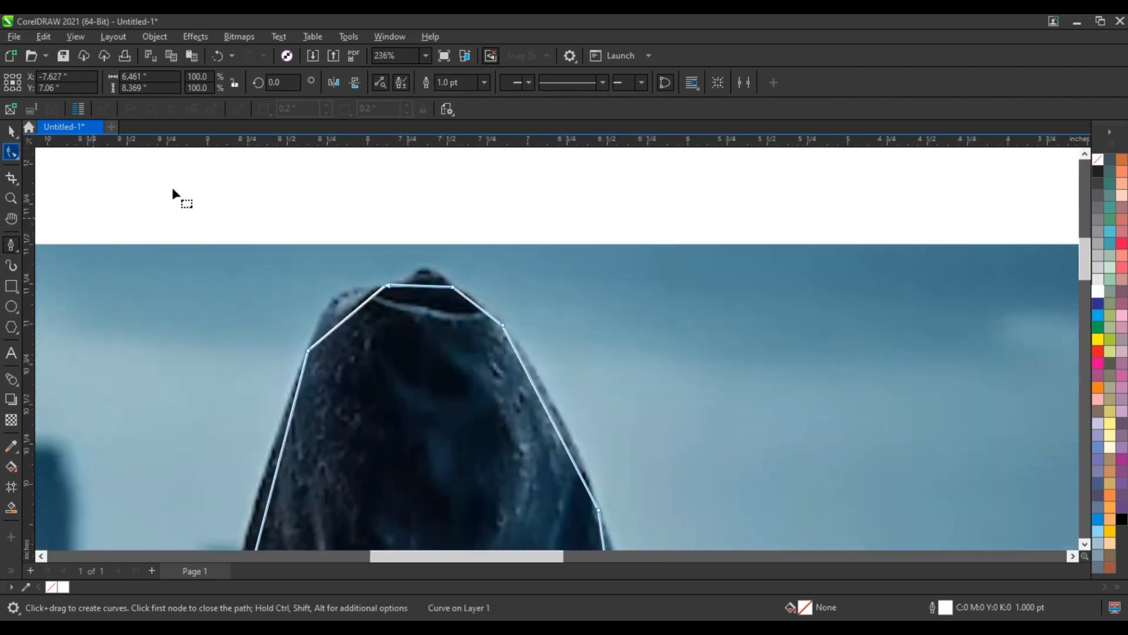
scroll(381, 199, "down", 4)
key("F10")
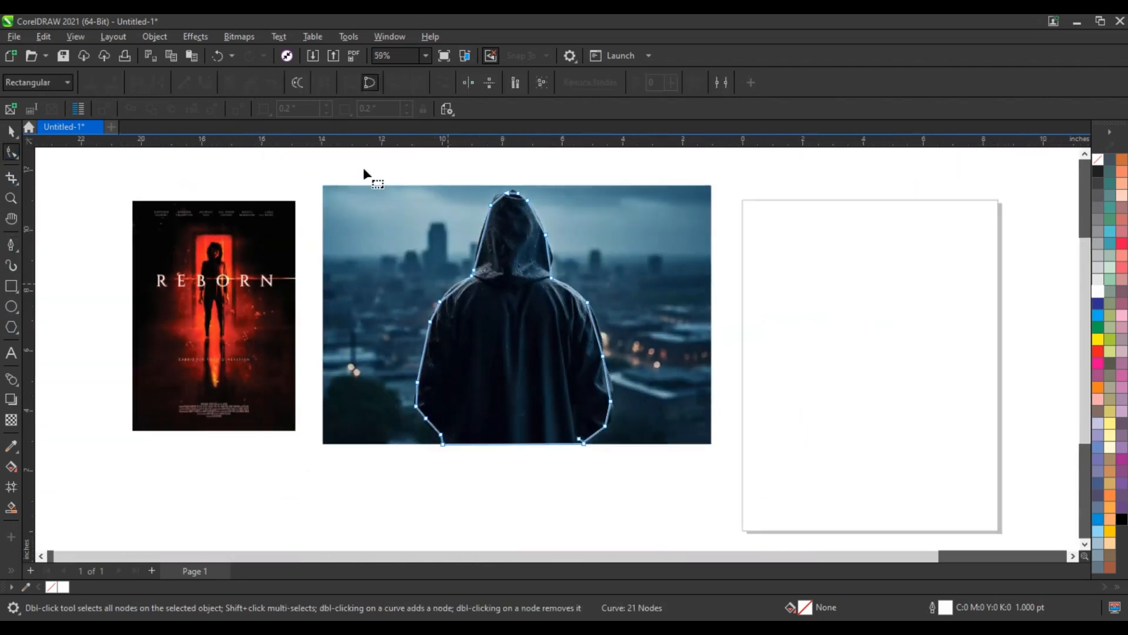
left_click_drag(367, 168, 629, 451)
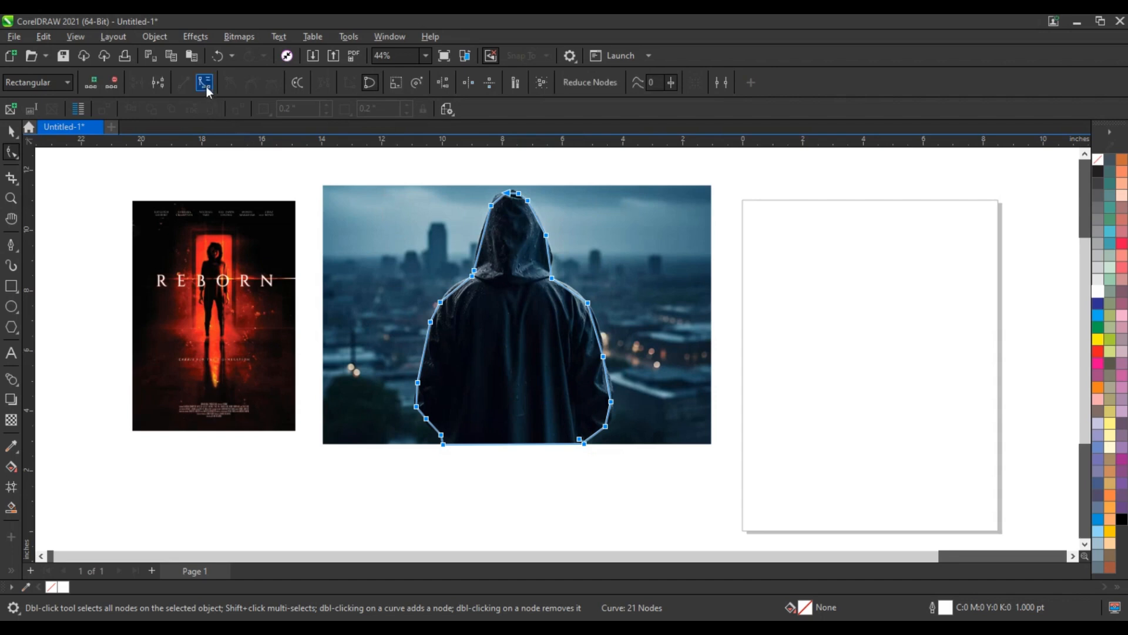
Bend the path segments along the hood's left side and upper left corner to follow the fabric's edge.
left_click(13, 203)
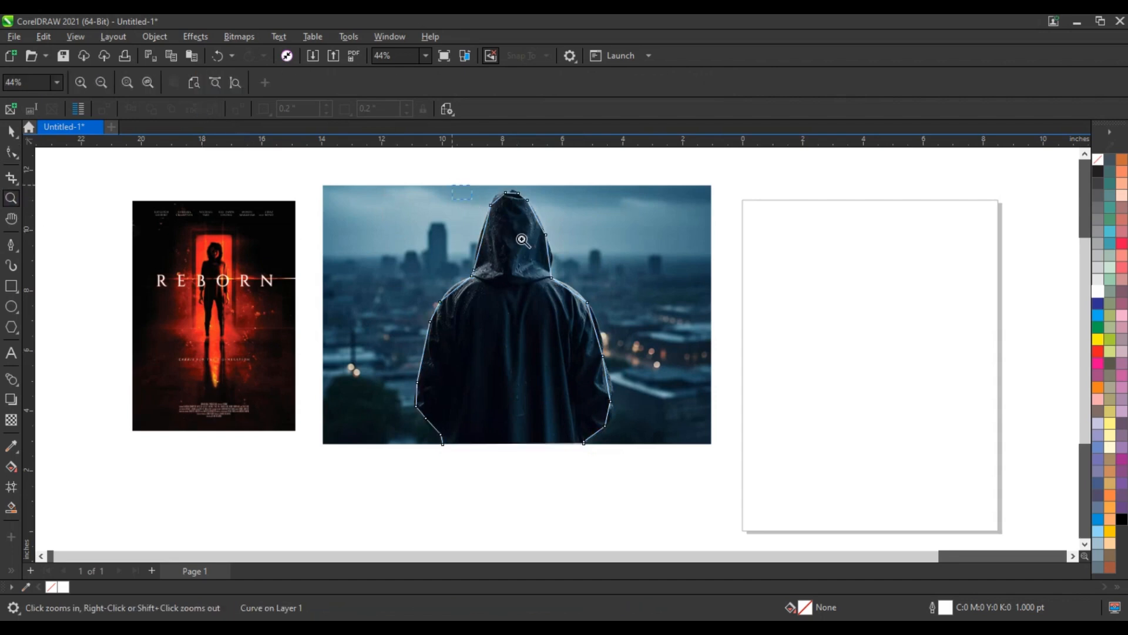
left_click_drag(522, 239, 590, 290)
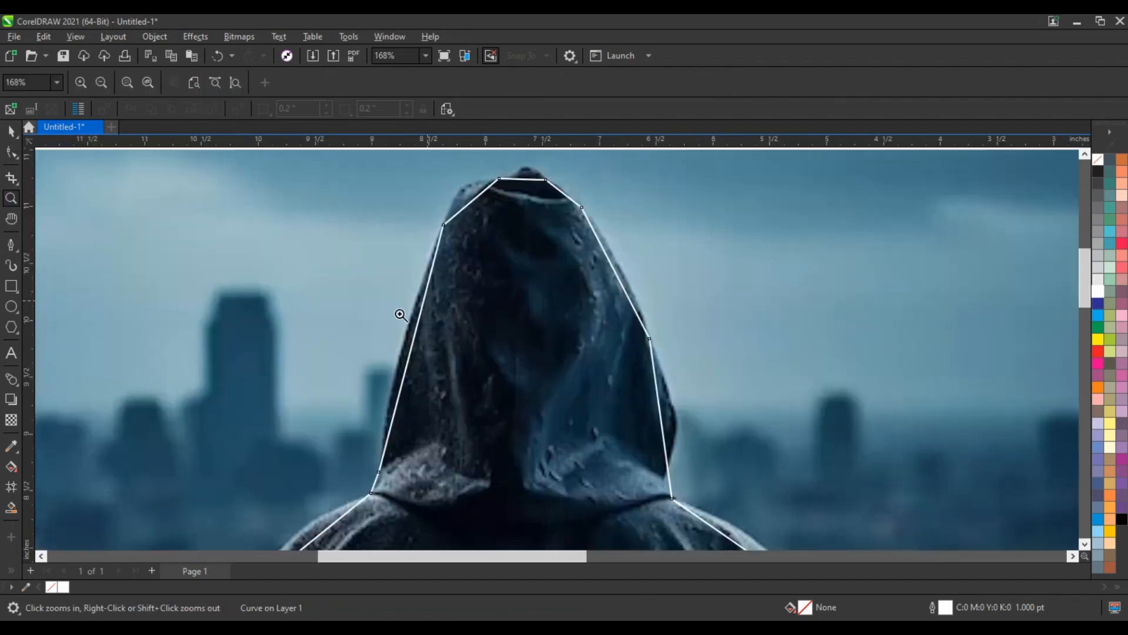
left_click(12, 154)
key("F10")
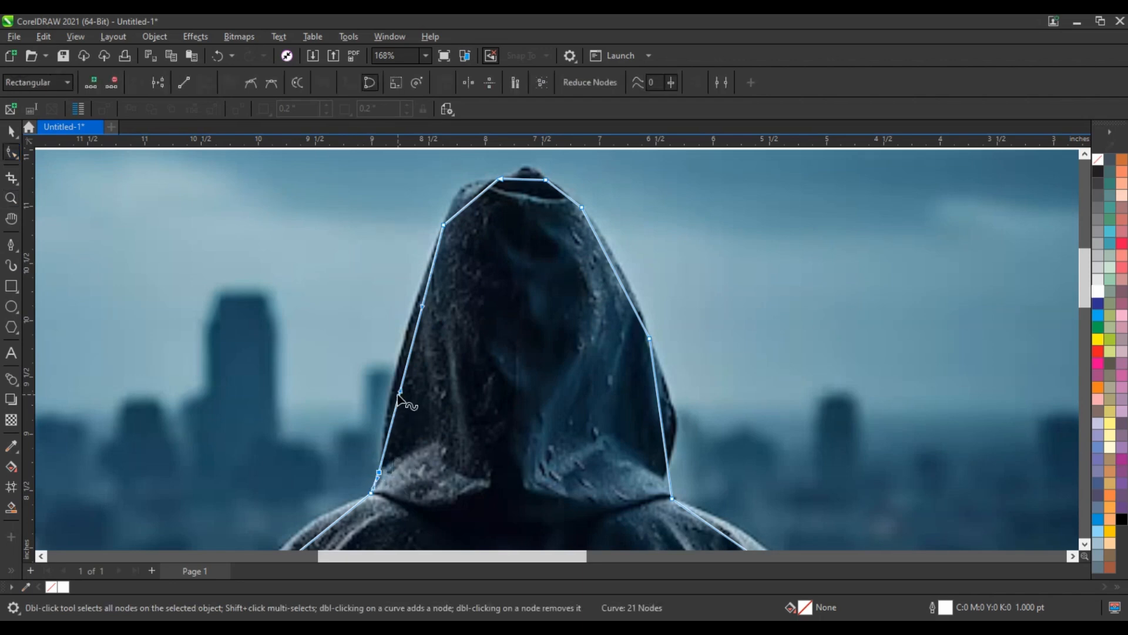
left_click_drag(396, 392, 383, 377)
left_click_drag(422, 307, 418, 304)
left_click_drag(475, 198, 464, 189)
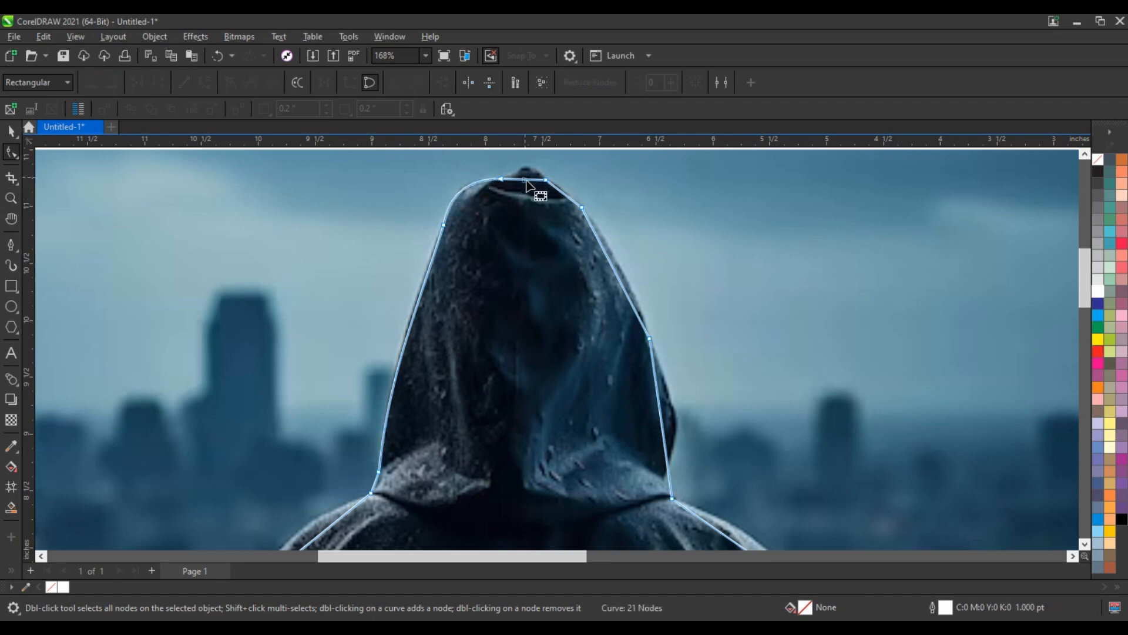
Curve the path over the hood's tip and right side, moving the node at the hood's right base onto the fabric edge.
left_click_drag(530, 177, 528, 171)
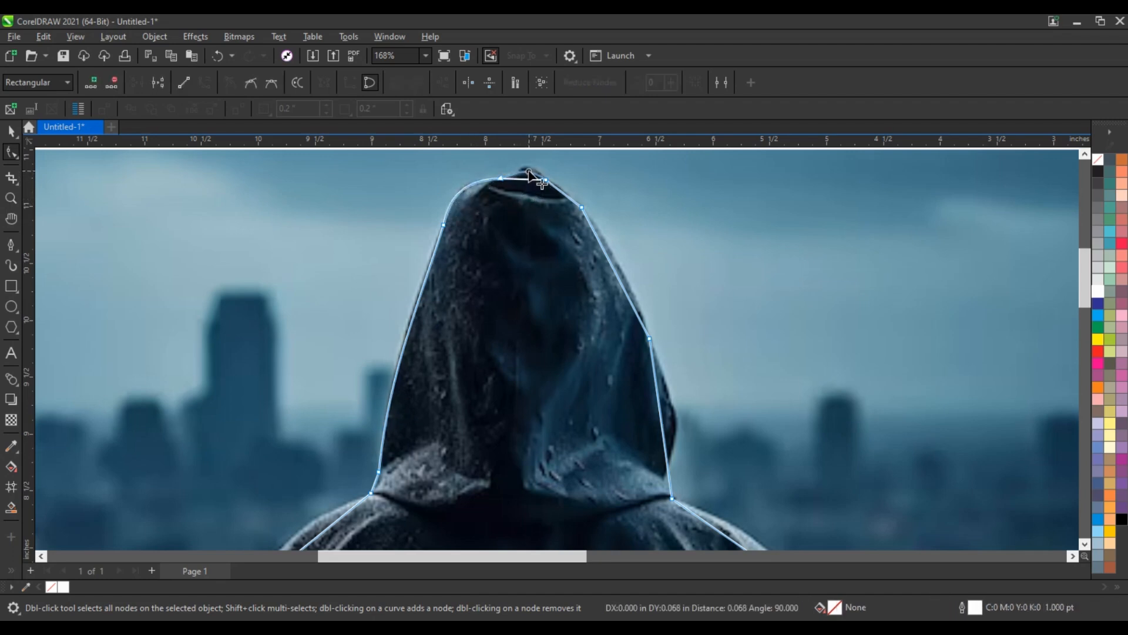
left_click(561, 190)
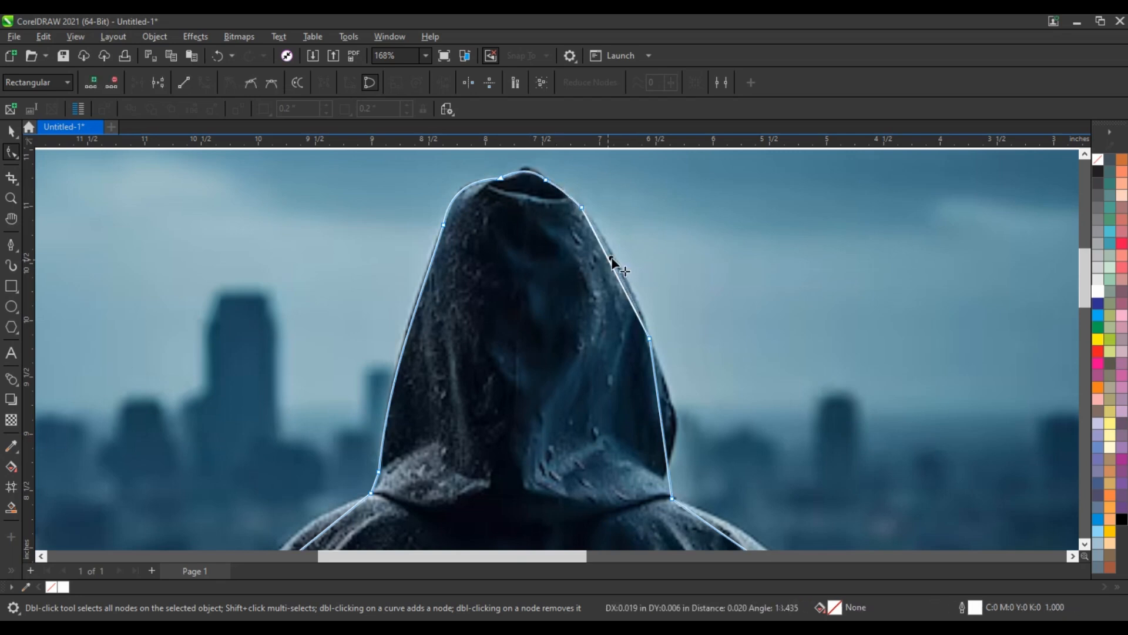
left_click_drag(612, 258, 614, 258)
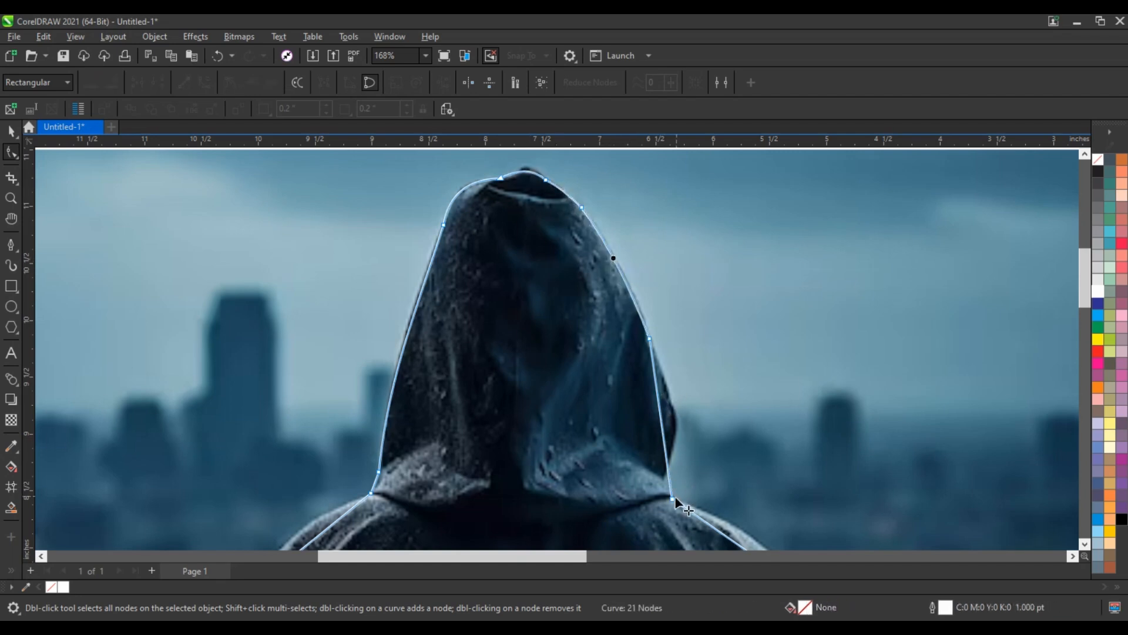
left_click_drag(673, 499, 663, 483)
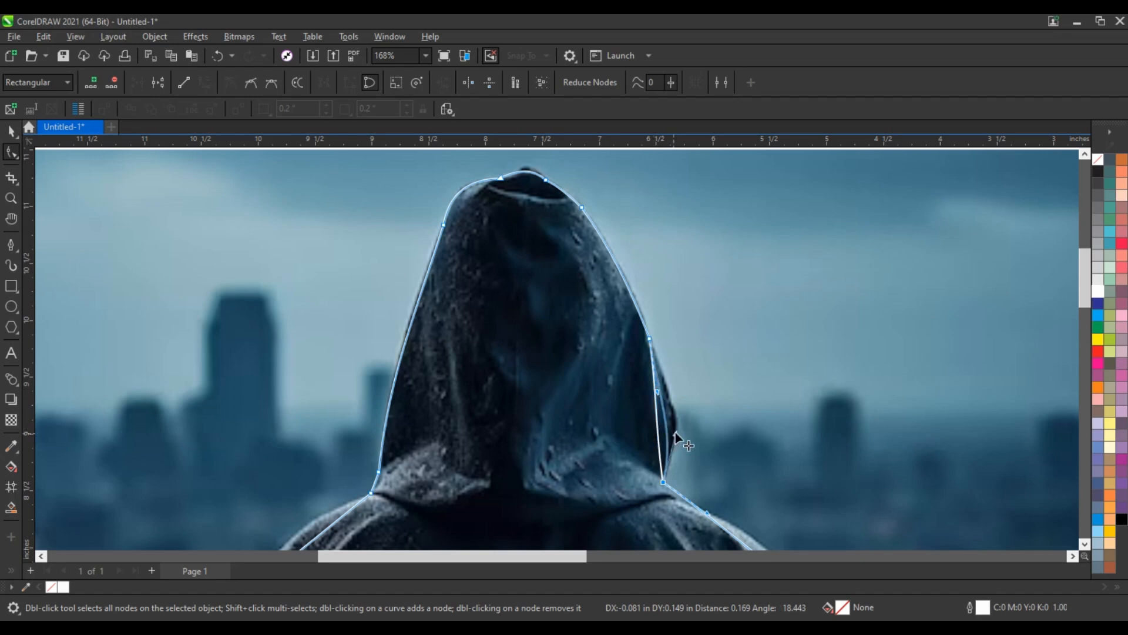
left_click_drag(675, 432, 682, 399)
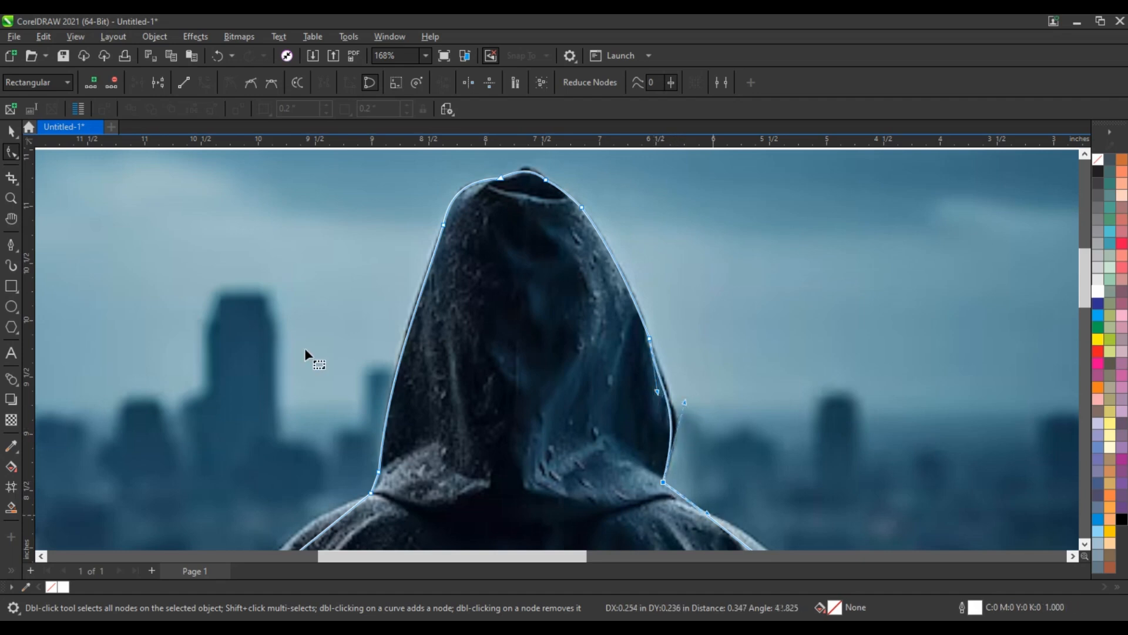
Bend the silhouette path over the left shoulder outward to follow the coat's edge.
scroll(246, 258, "down", 3)
left_click(13, 198)
scroll(267, 379, "down", 1)
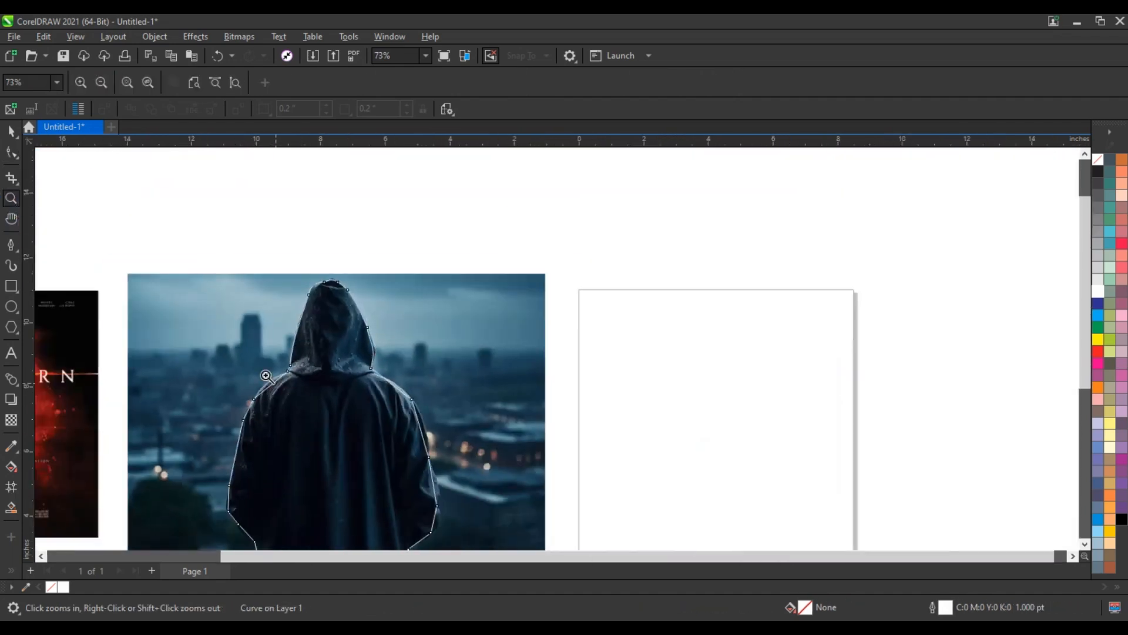
left_click_drag(209, 341, 517, 470)
left_click(9, 153)
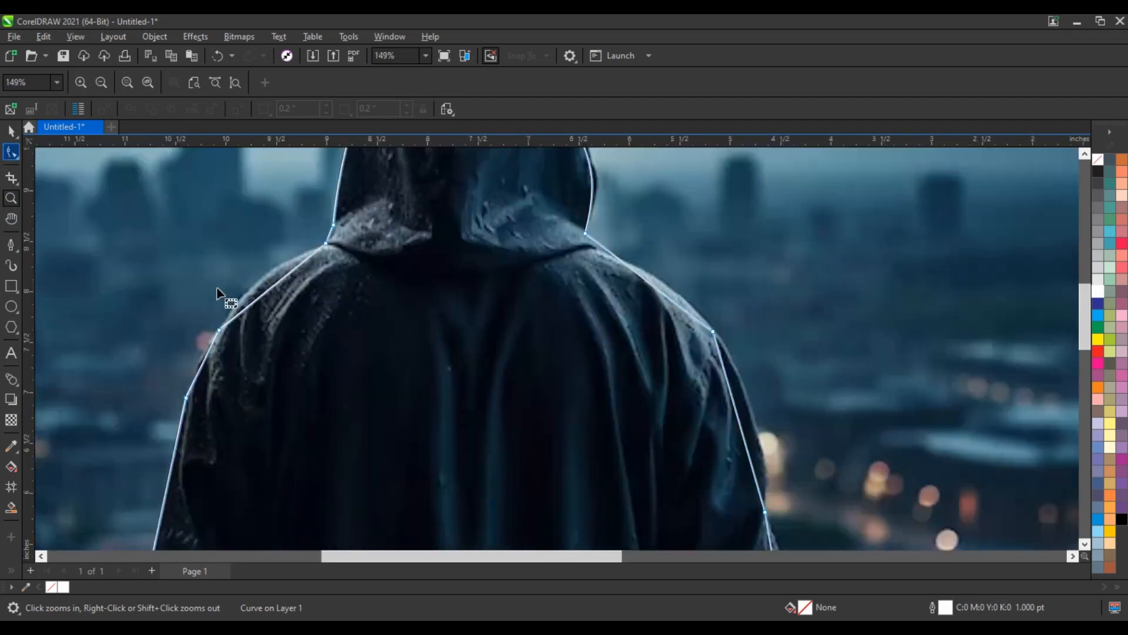
left_click(259, 286)
left_click_drag(258, 284, 259, 283)
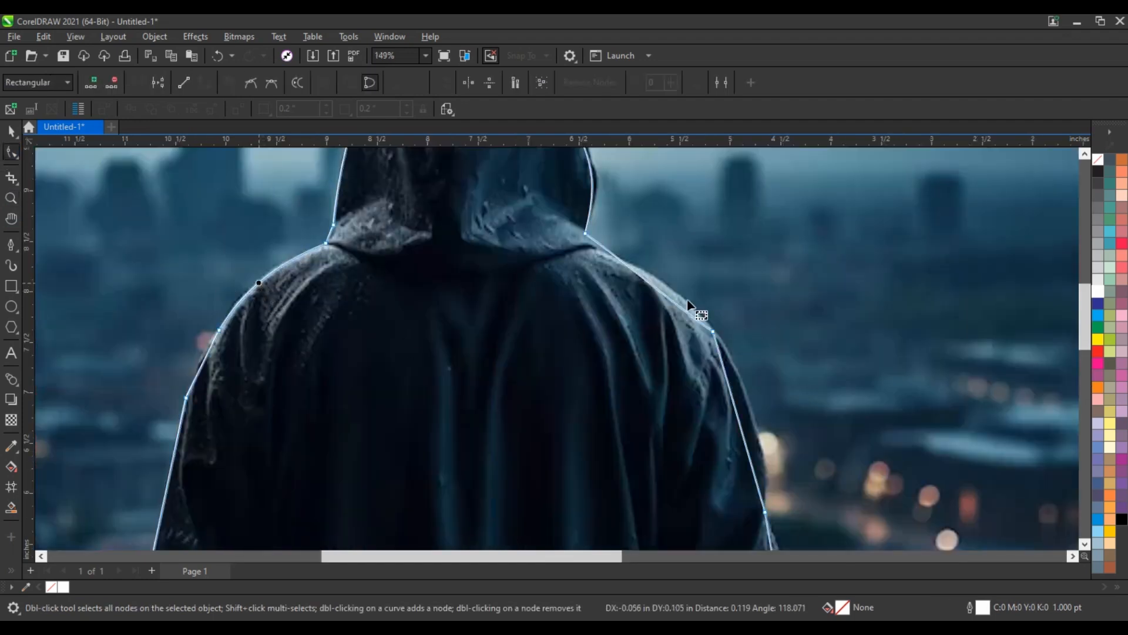
Curve the path along the right shoulder and both upper arms to follow the coat's edge.
left_click_drag(660, 290, 671, 288)
left_click_drag(617, 225, 615, 277)
left_click(684, 298)
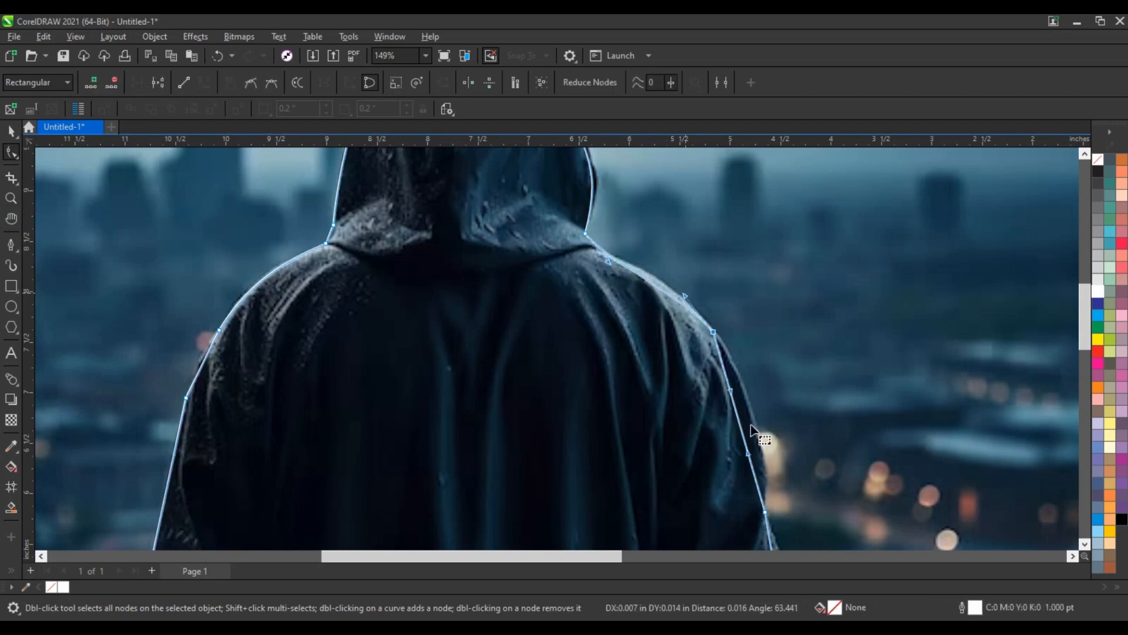
left_click_drag(740, 416, 749, 406)
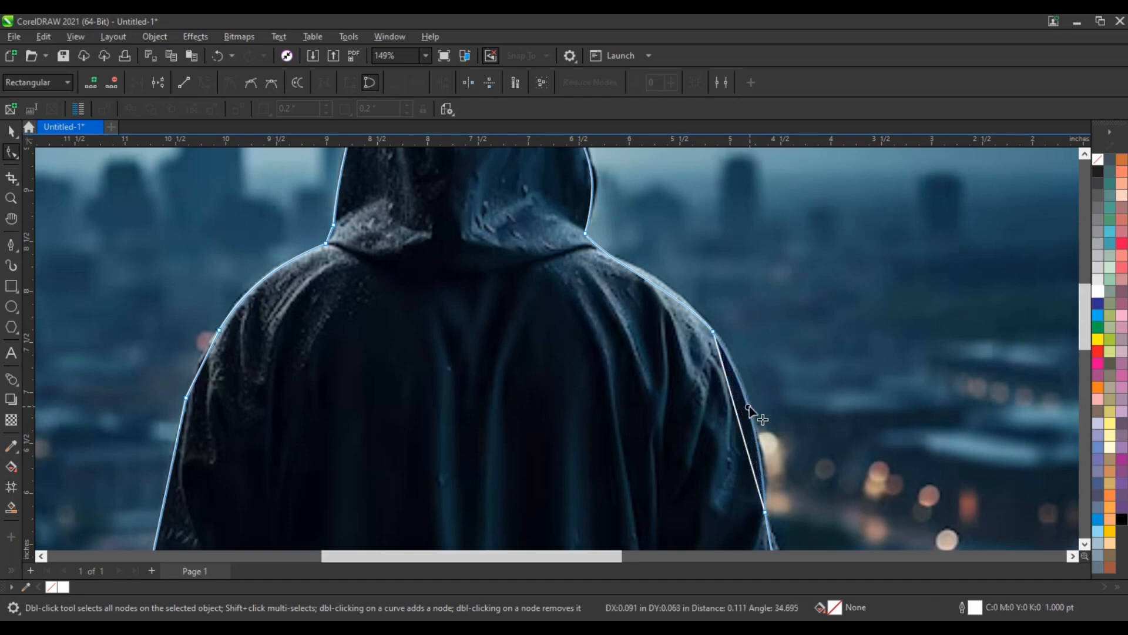
left_click(233, 372)
left_click_drag(187, 399, 197, 364)
Bend the path segments around the lower left sleeve outward so they follow the fabric's rounded edge.
scroll(187, 399, "down", 3)
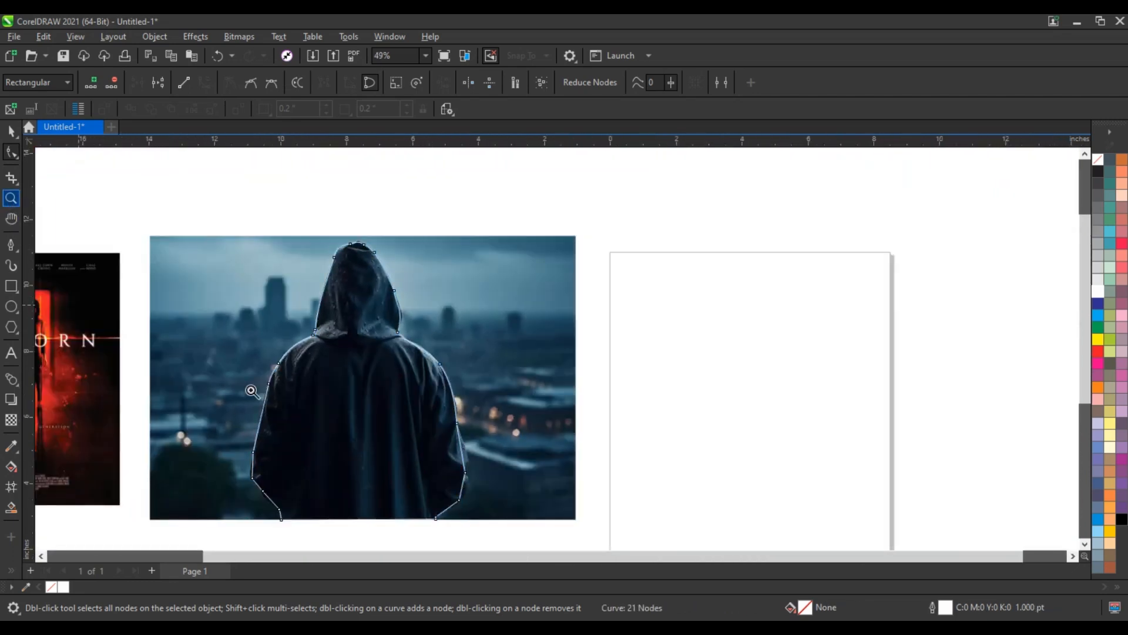
key("z")
left_click_drag(223, 390, 550, 538)
left_click(16, 157)
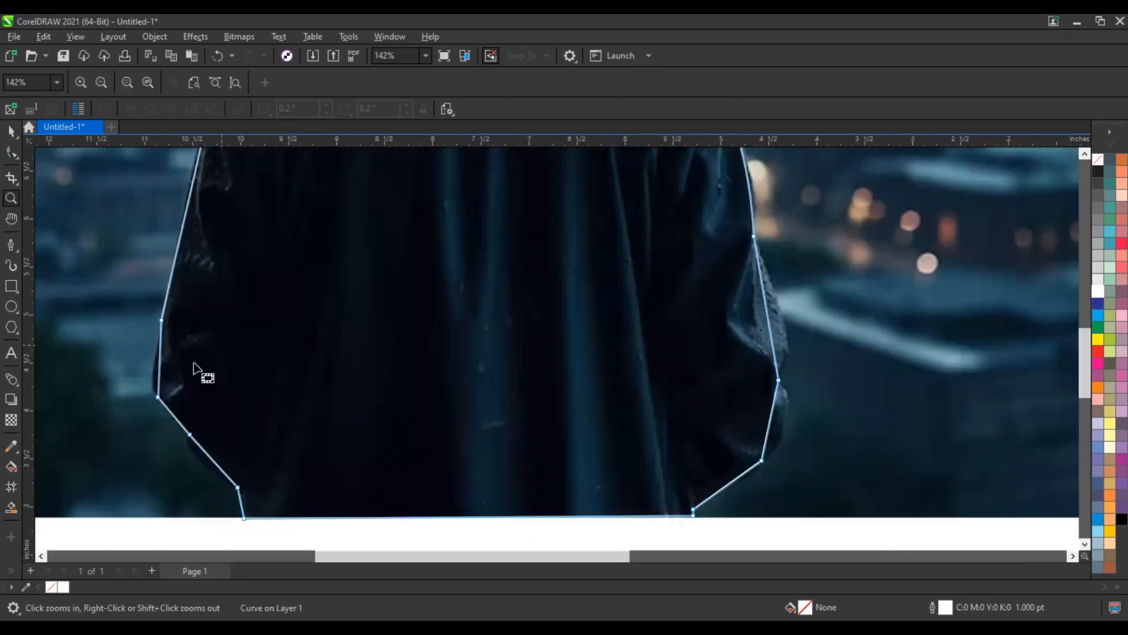
key("F10")
left_click_drag(159, 381, 155, 380)
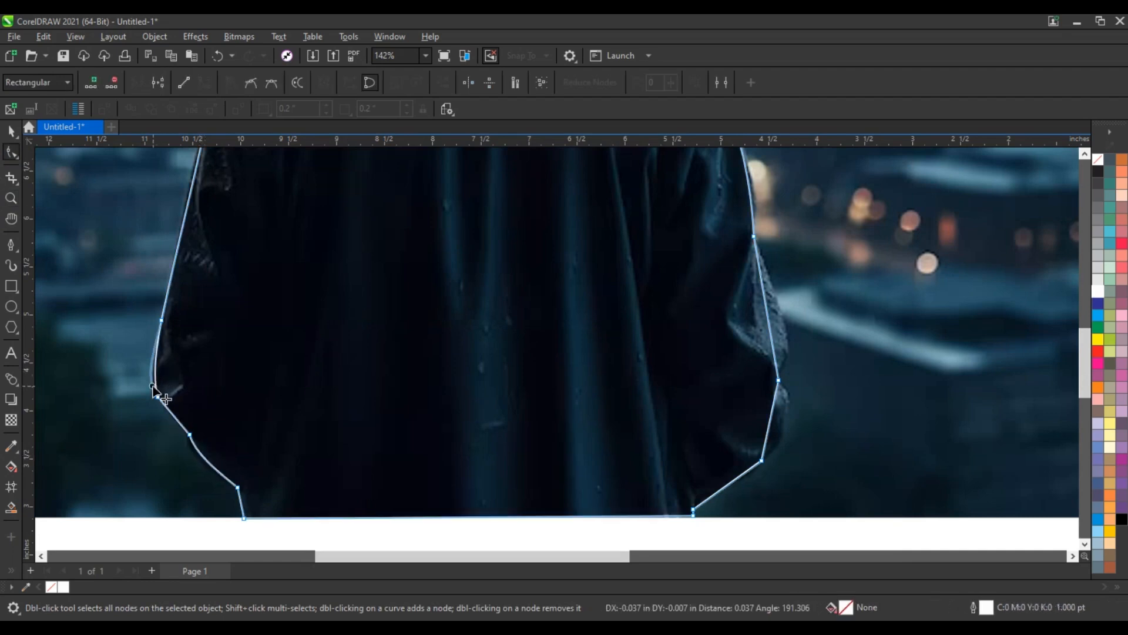
left_click_drag(156, 387, 153, 387)
Bend the path segments around the lower right sleeve outward to include the elbow fold and cuff.
left_click_drag(776, 433, 783, 438)
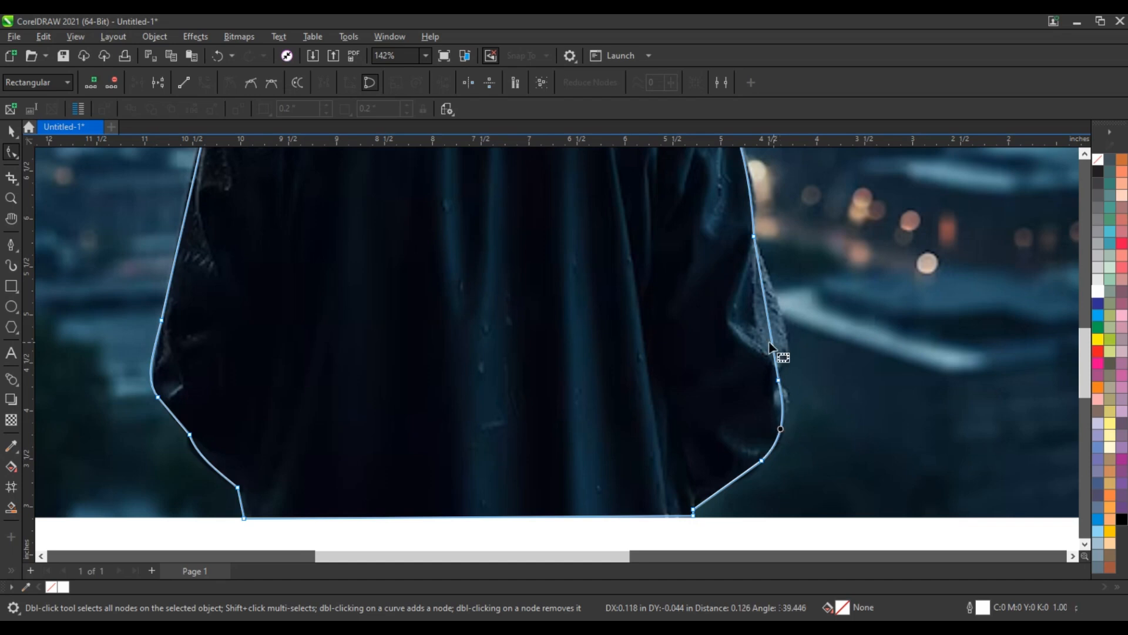
left_click_drag(773, 344, 768, 373)
scroll(516, 345, "down", 4)
scroll(698, 381, "up", 1)
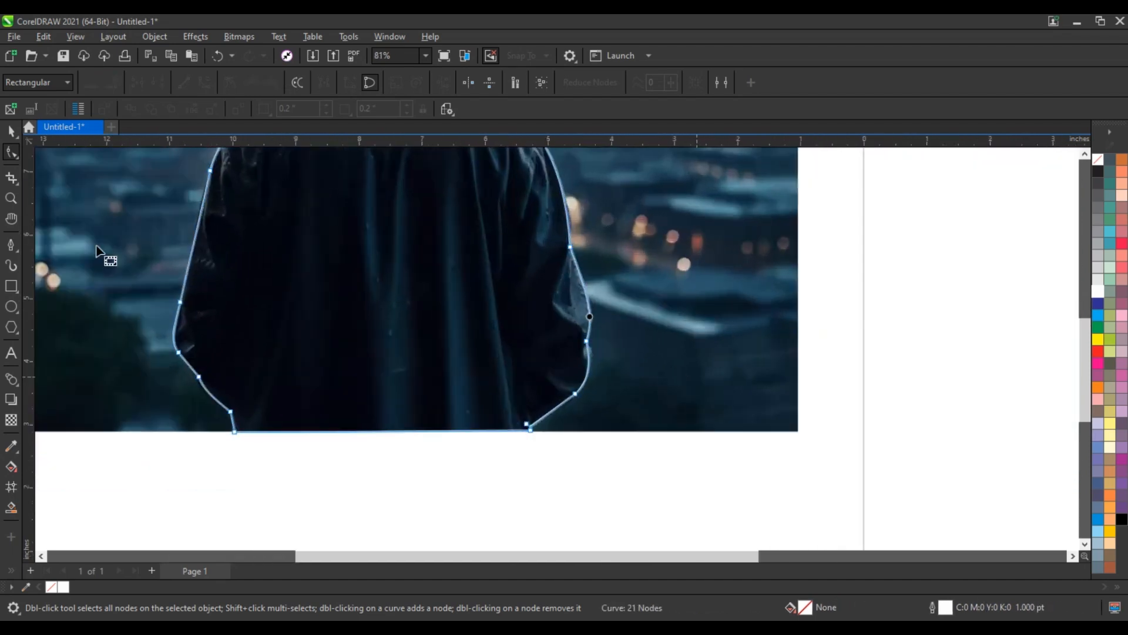
PowerClip the city photo inside the closed silhouette path of the hooded figure.
left_click(12, 134)
key("shift+F2")
key("space")
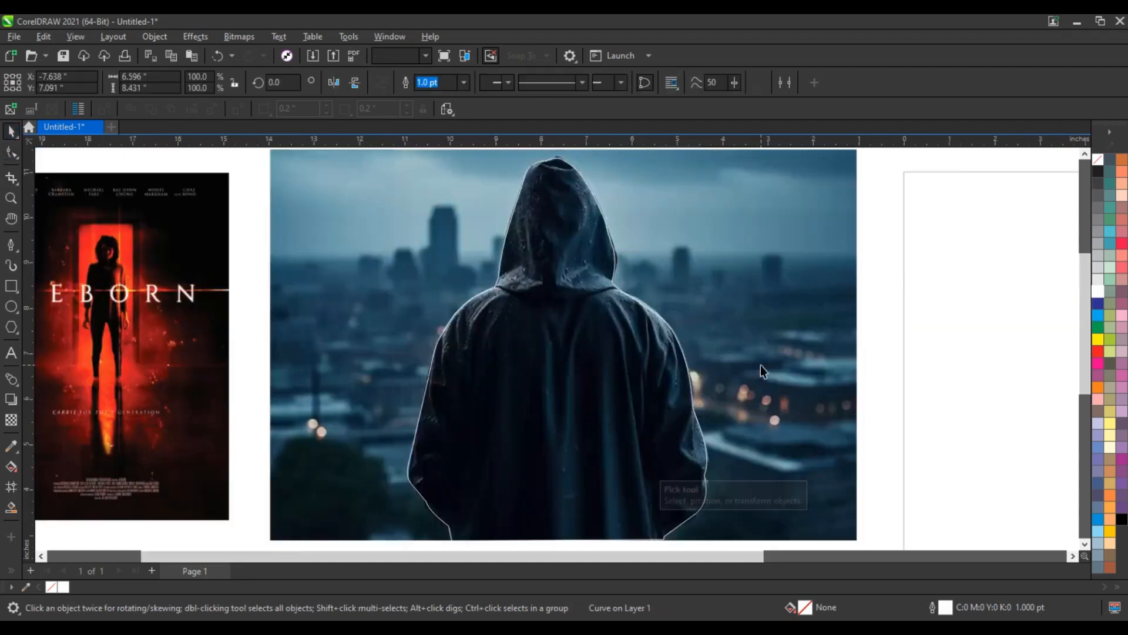
left_click(761, 365)
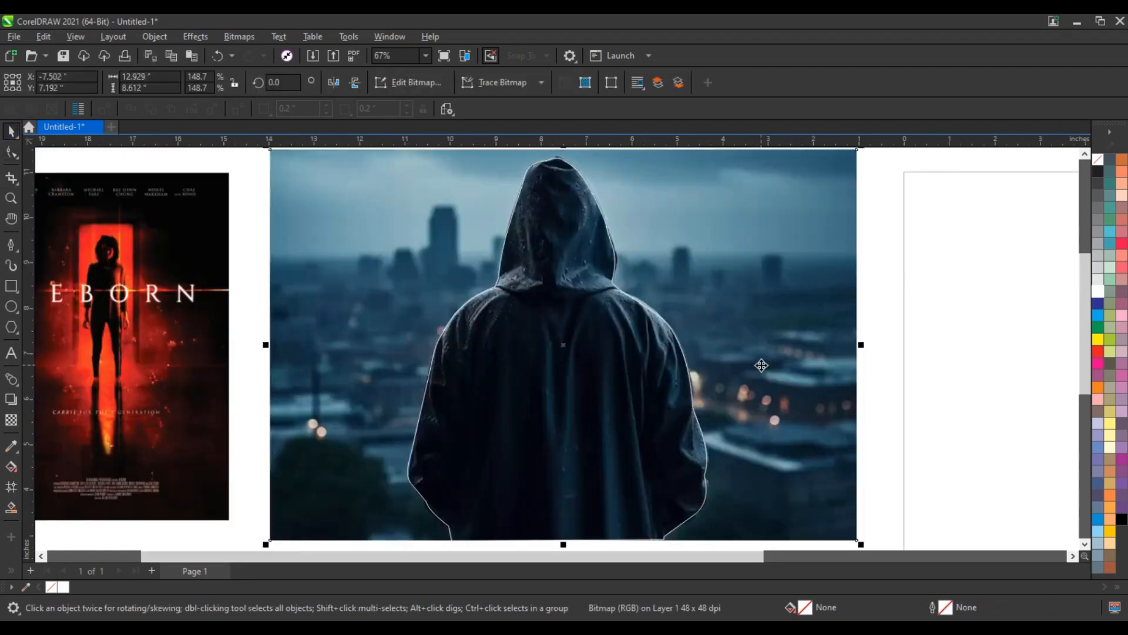
right_click(761, 365)
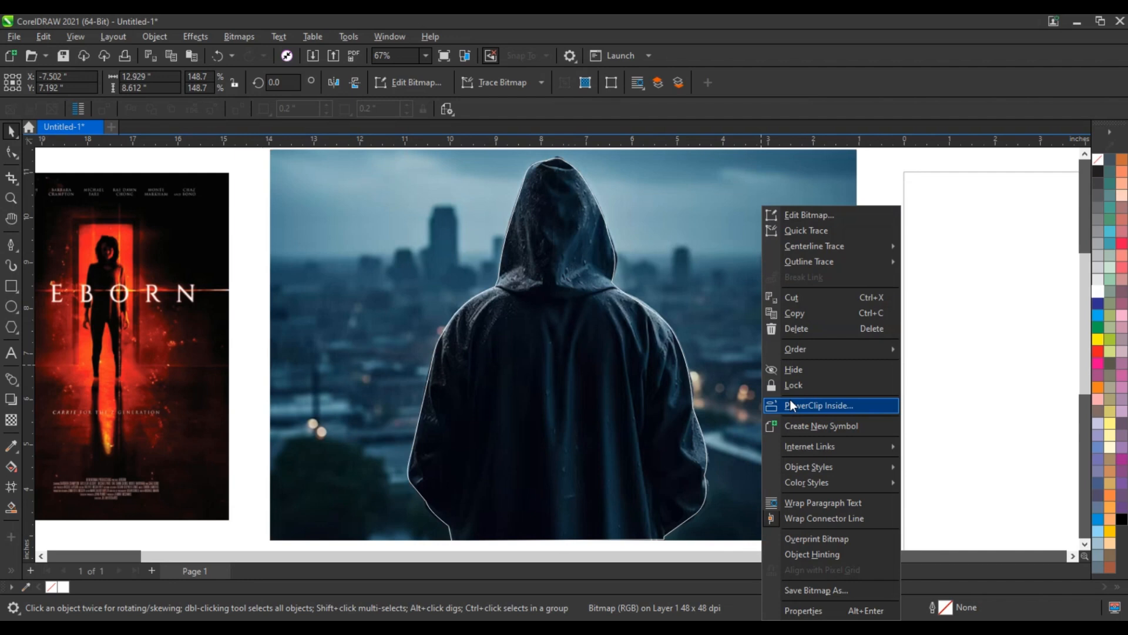
left_click(789, 400)
left_click(461, 361)
Move the clipped hooded figure onto the blank page to check the cutout, and undo the move.
scroll(462, 360, "down", 1)
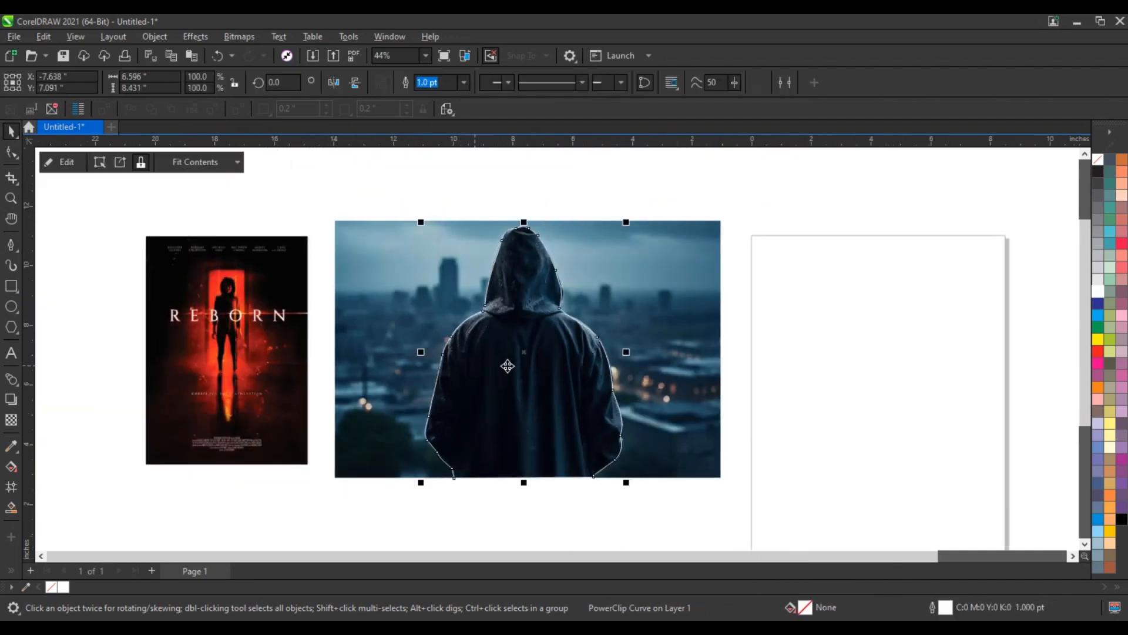
left_click_drag(506, 365, 890, 381)
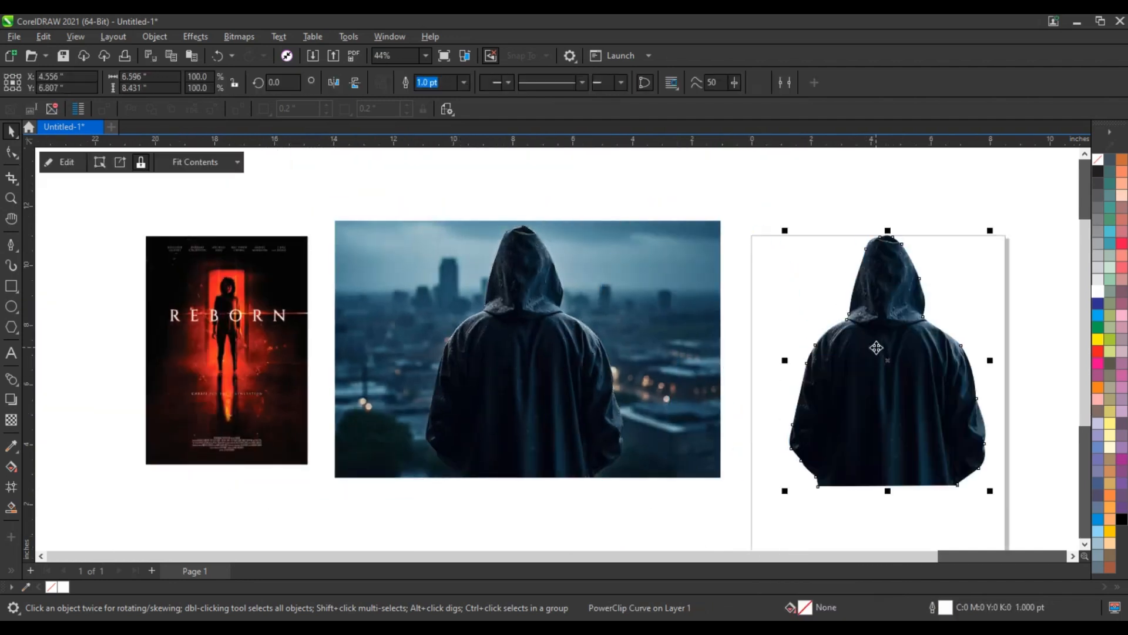
key("ctrl+z")
Remove the outline from the clipped hooded figure.
right_click(1097, 162)
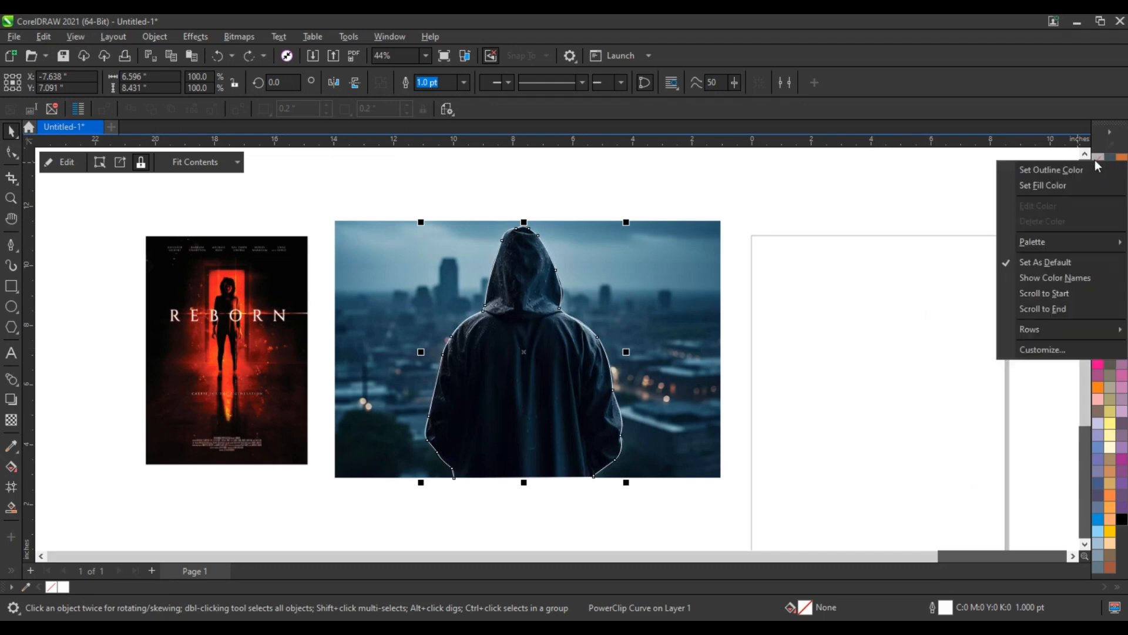
left_click(1078, 170)
scroll(690, 262, "up", 1)
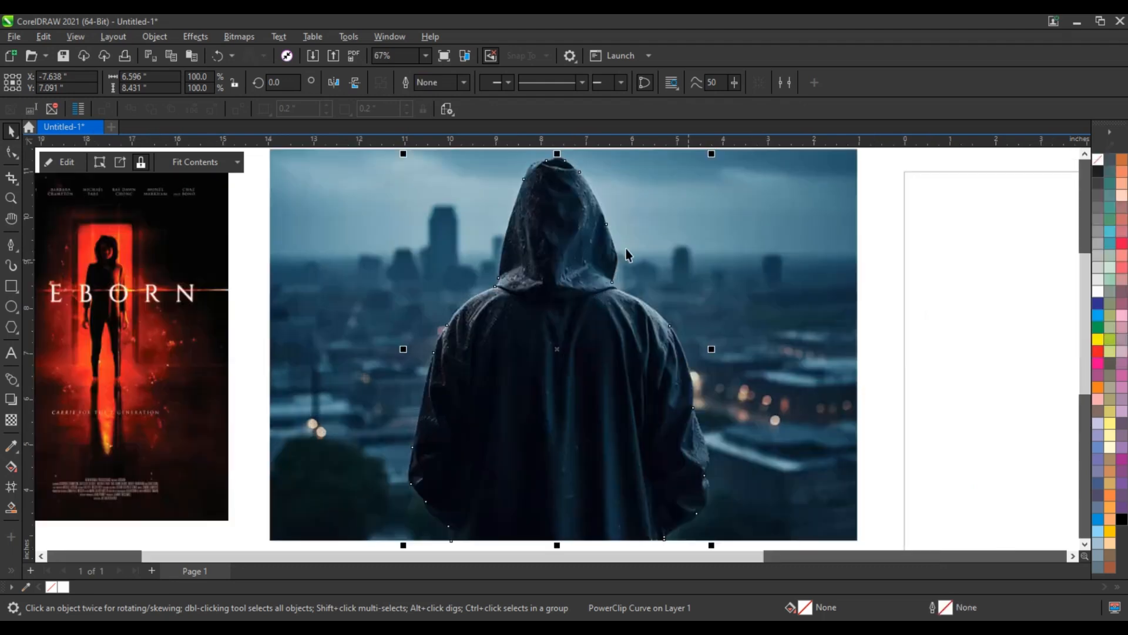
Convert the clipped hooded figure to a Grayscale (8-bit) bitmap at 300 dpi with a transparent background.
left_click(237, 37)
left_click(239, 50)
left_click(544, 276)
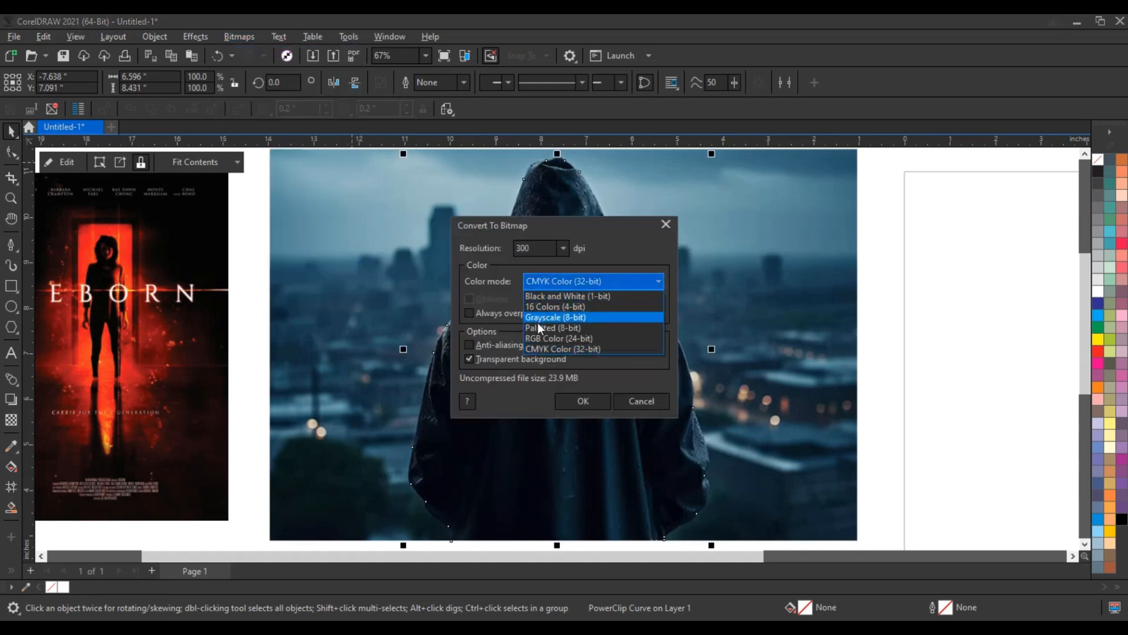
left_click(540, 317)
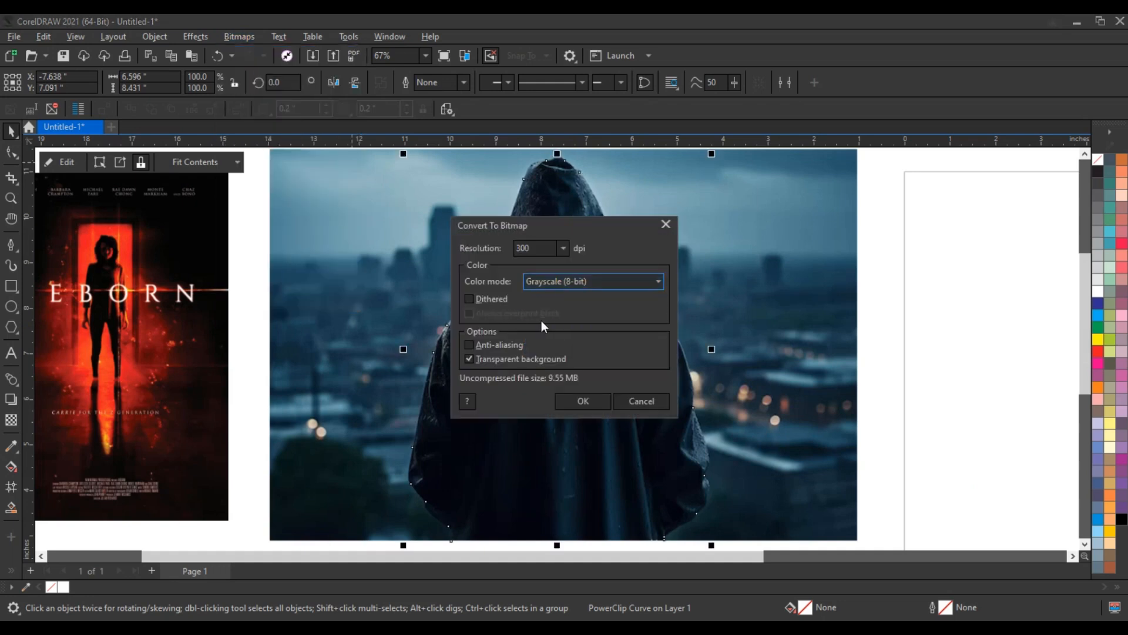
left_click(591, 407)
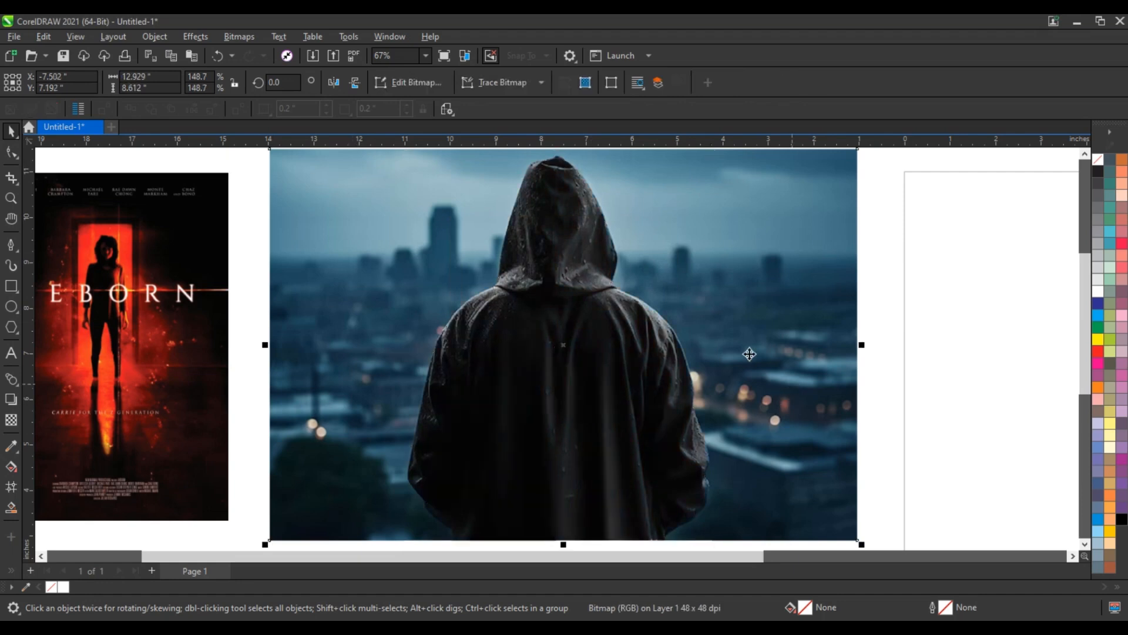
Convert the city photo behind the figure to a Grayscale (8-bit) bitmap at 300 dpi.
left_click(240, 42)
left_click(242, 49)
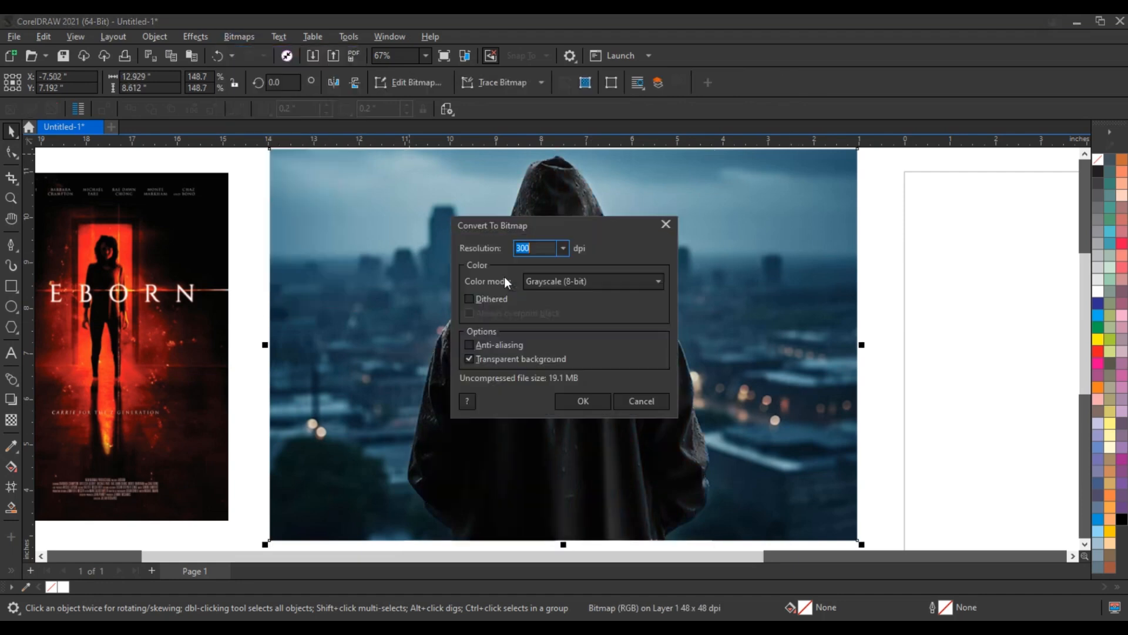
left_click(580, 400)
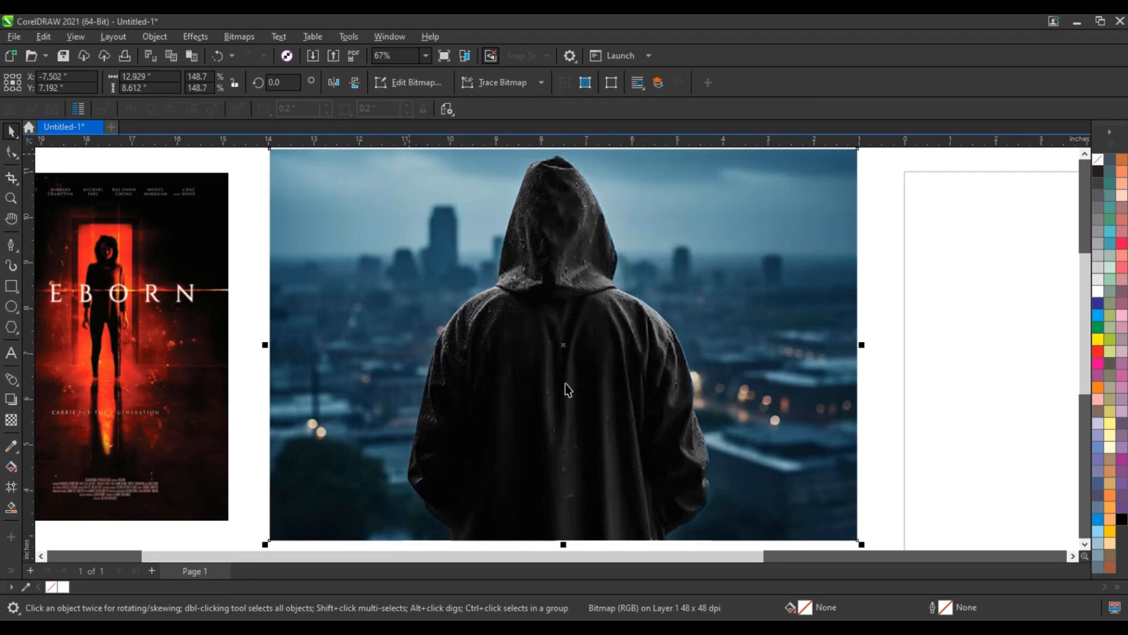
Apply a uniform transparency of 51 to the grayscale city photo behind the figure.
left_click(11, 419)
scroll(574, 341, "down", 1)
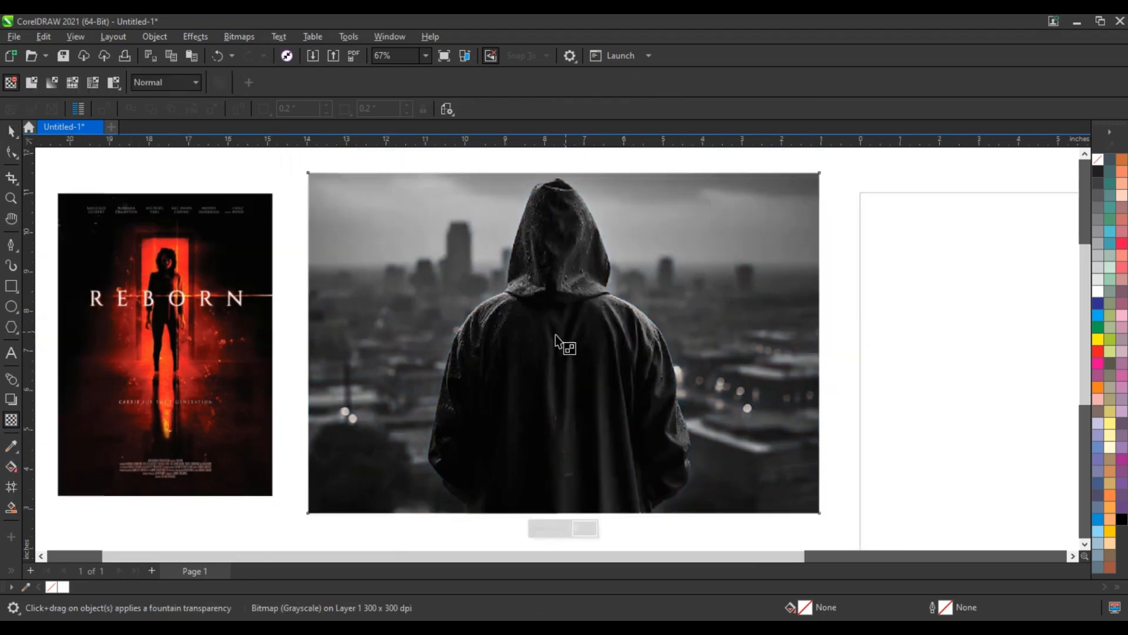
left_click(544, 526)
left_click(552, 526)
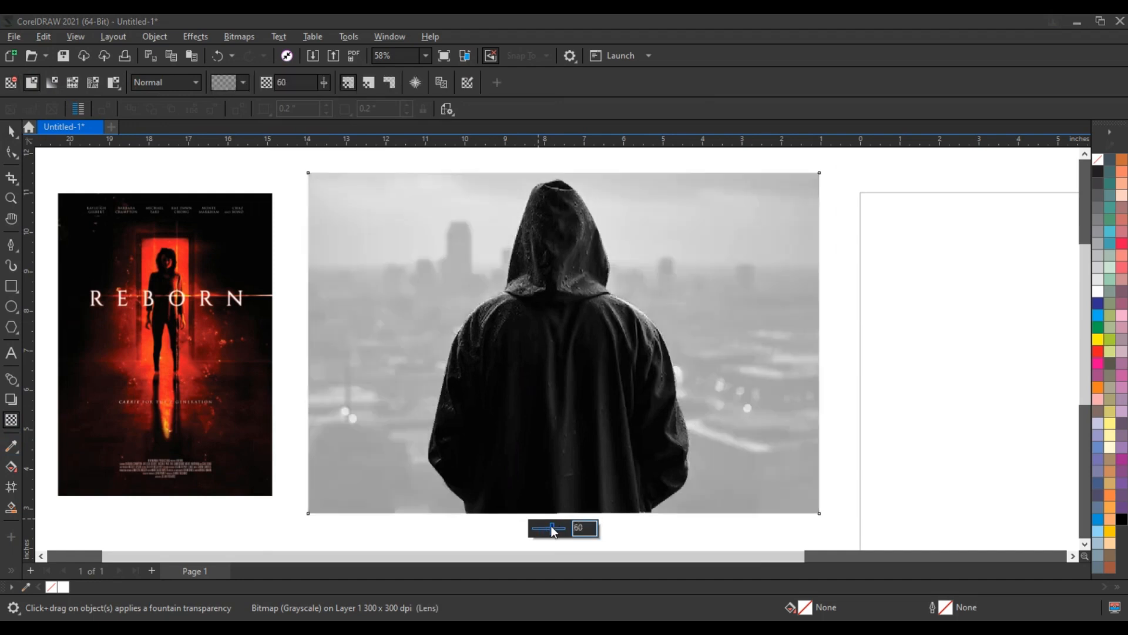
left_click(547, 528)
left_click_drag(547, 528, 552, 531)
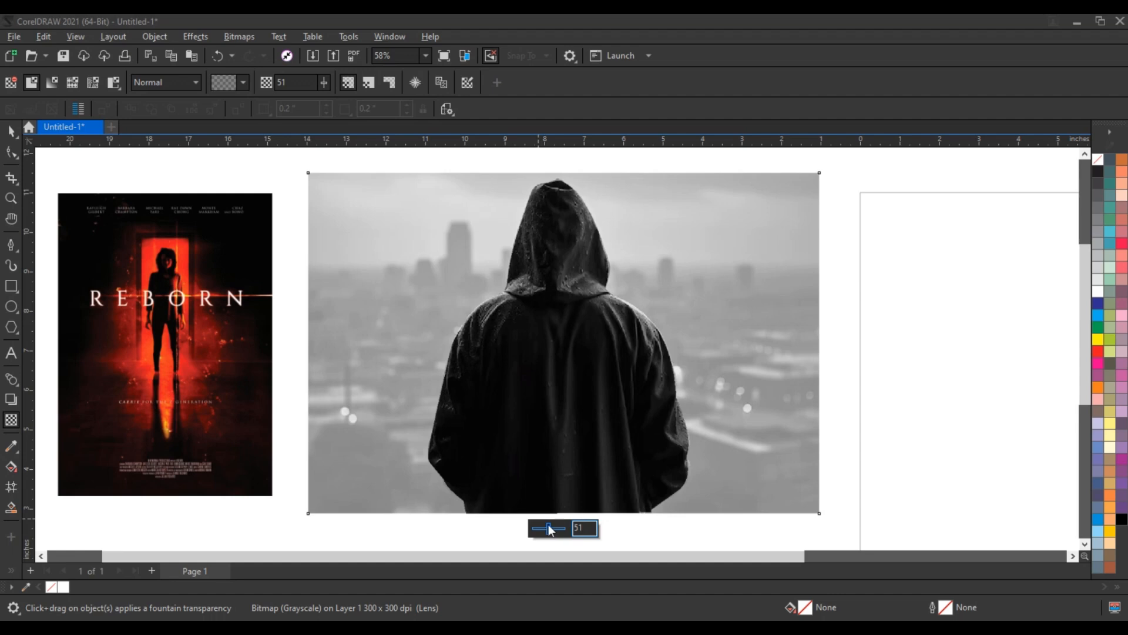
left_click(11, 132)
Move the red REBORN poster onto the back of the hooded figure.
left_click(867, 334)
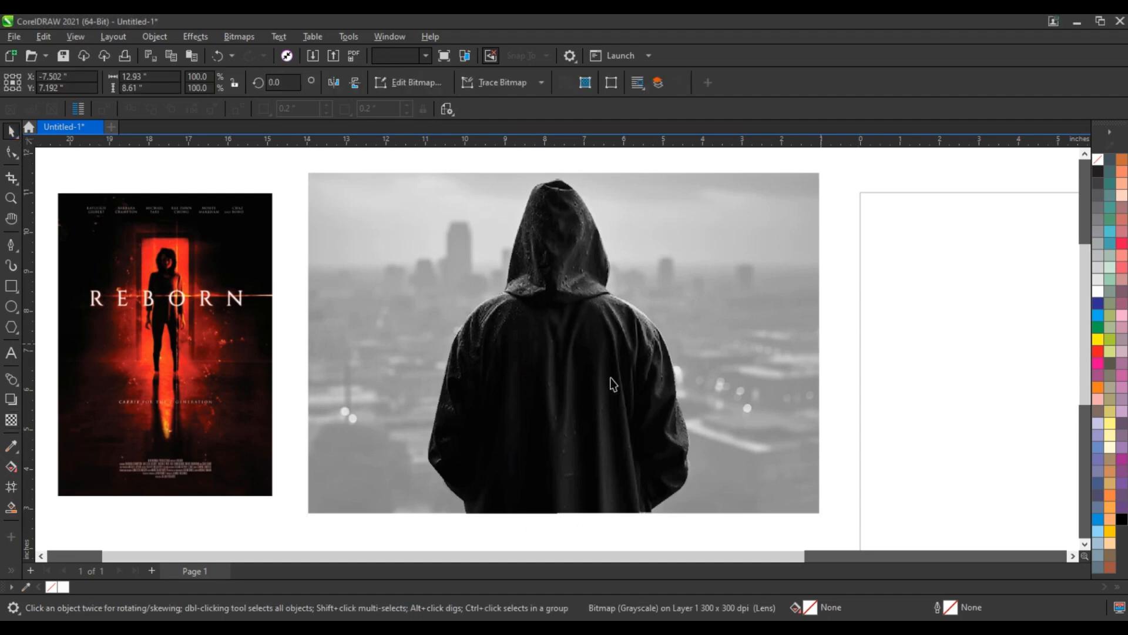
left_click(610, 377)
left_click(906, 392)
left_click(229, 352)
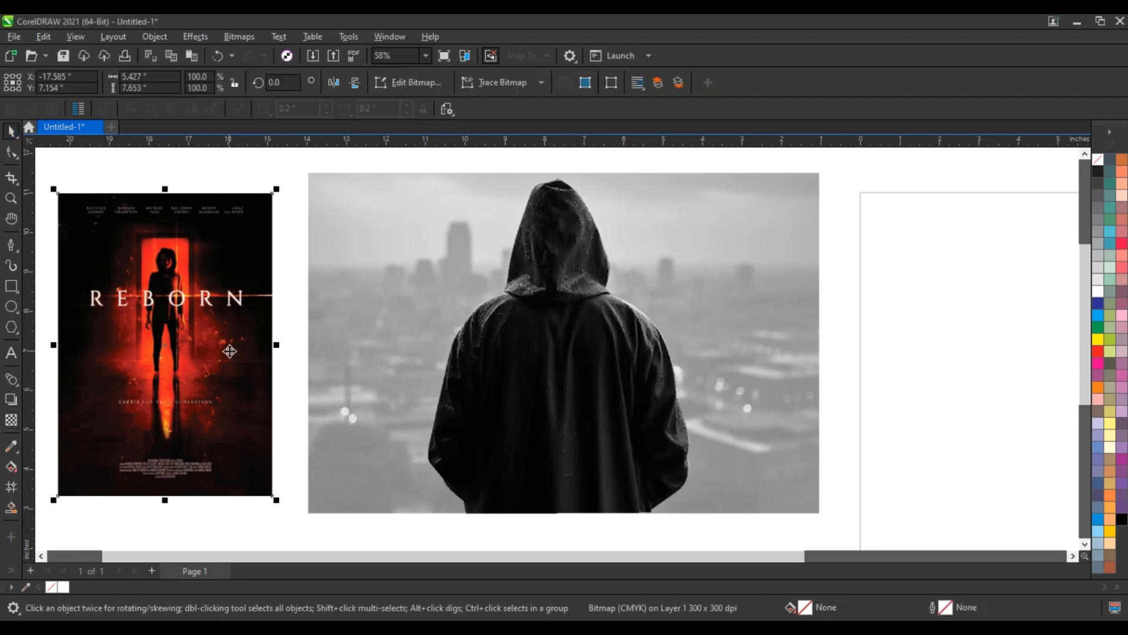
left_click_drag(200, 341, 601, 355)
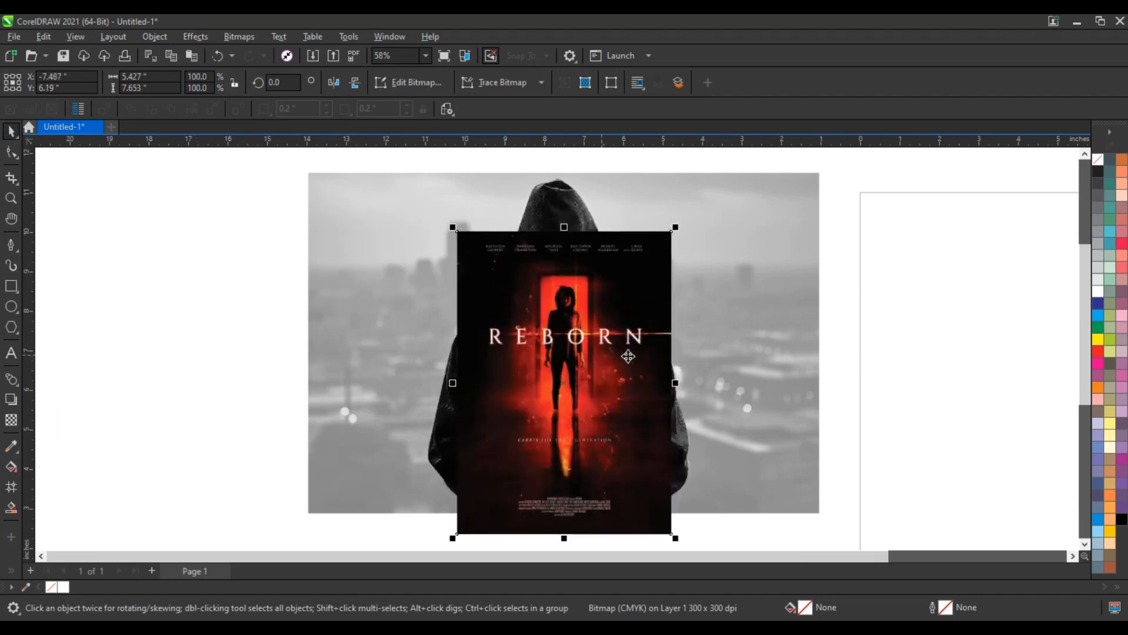
Convert the REBORN poster to a CMYK Color (32-bit) bitmap at 300 dpi with a transparent background.
left_click(234, 36)
left_click(252, 54)
left_click(568, 282)
left_click(568, 283)
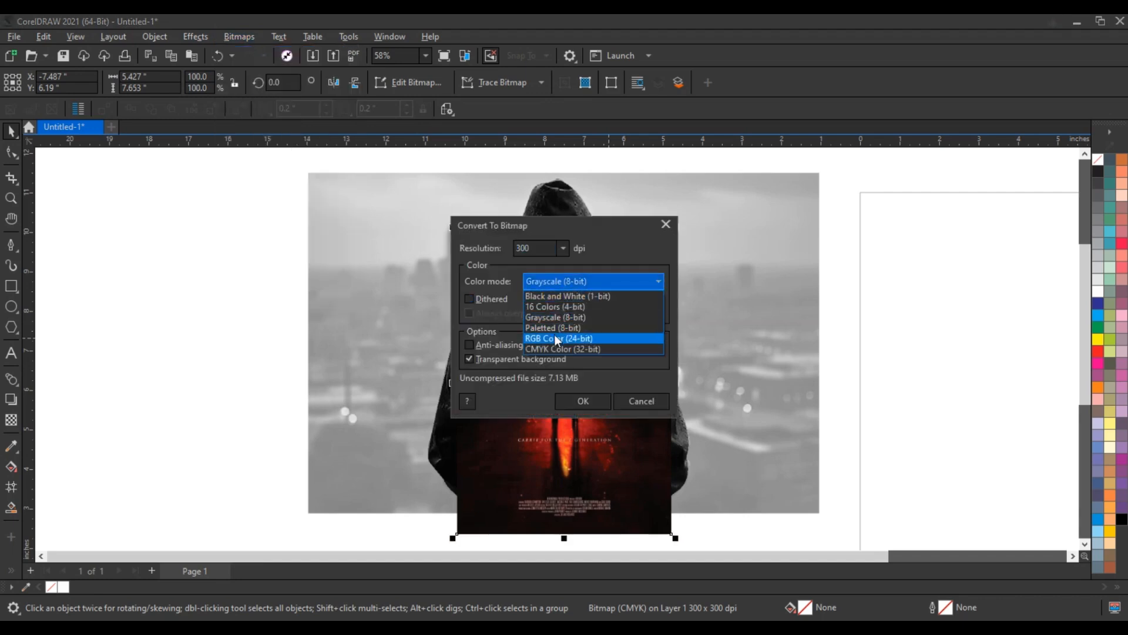
left_click(564, 348)
left_click(580, 405)
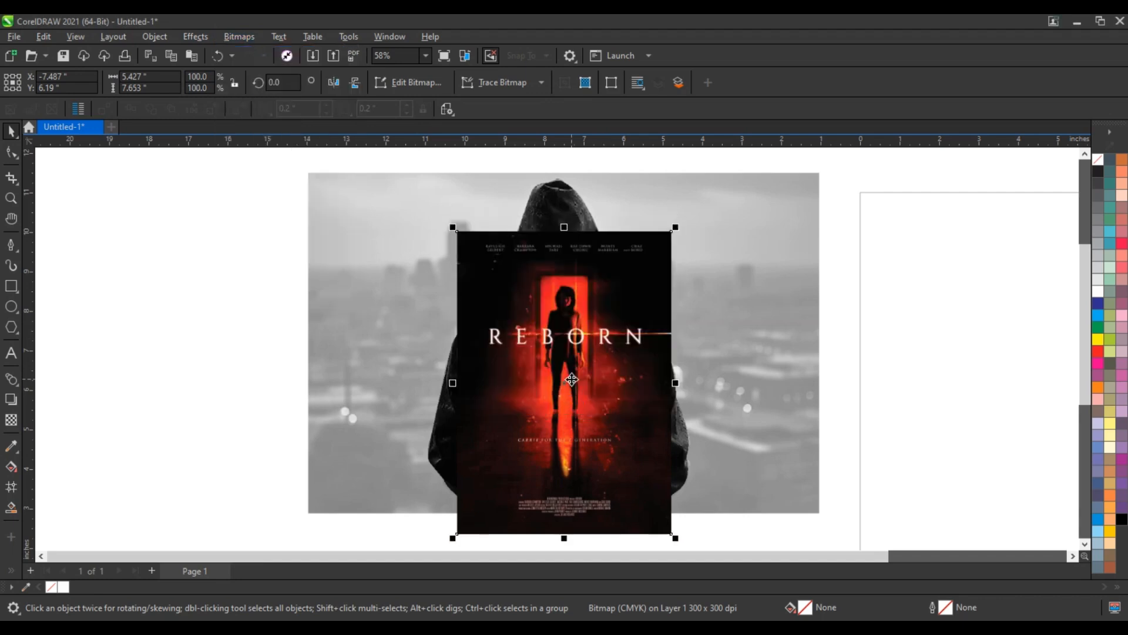
Apply an elliptical Vignette effect with offset 94 and fade 75 to the REBORN poster.
left_click(234, 38)
mouse_move(206, 38)
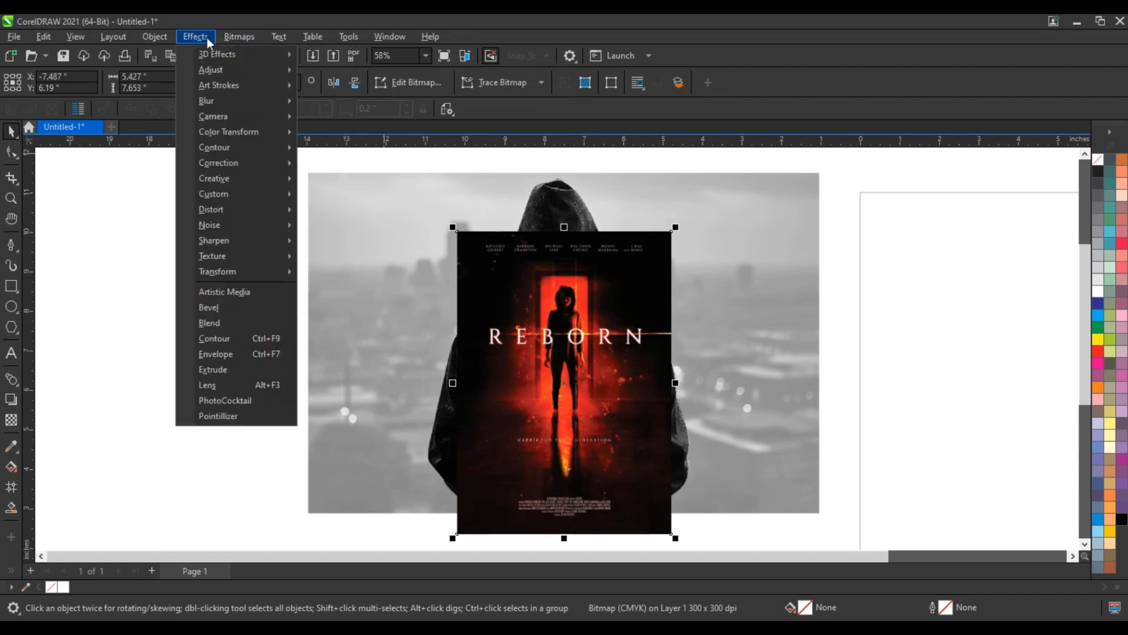
mouse_move(235, 182)
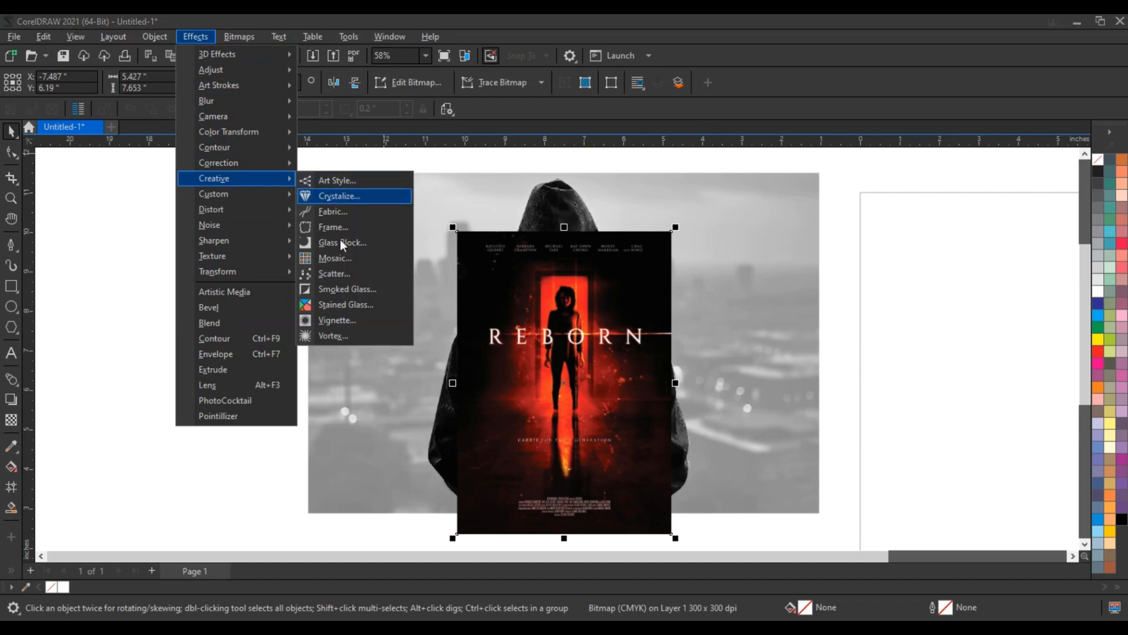
left_click(344, 321)
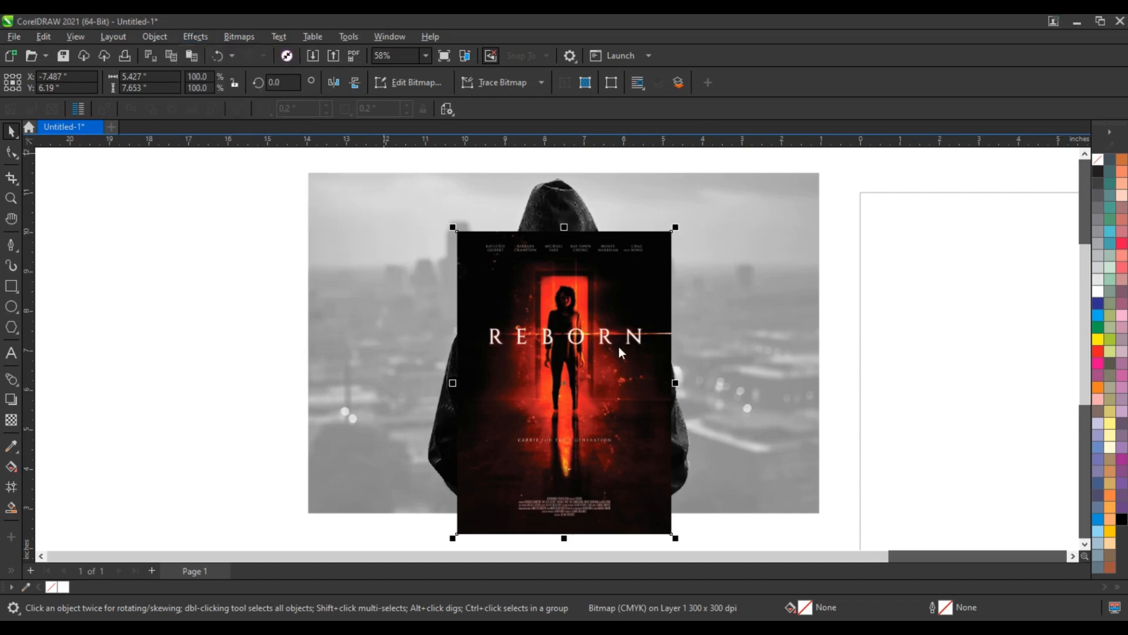
left_click_drag(533, 184, 814, 195)
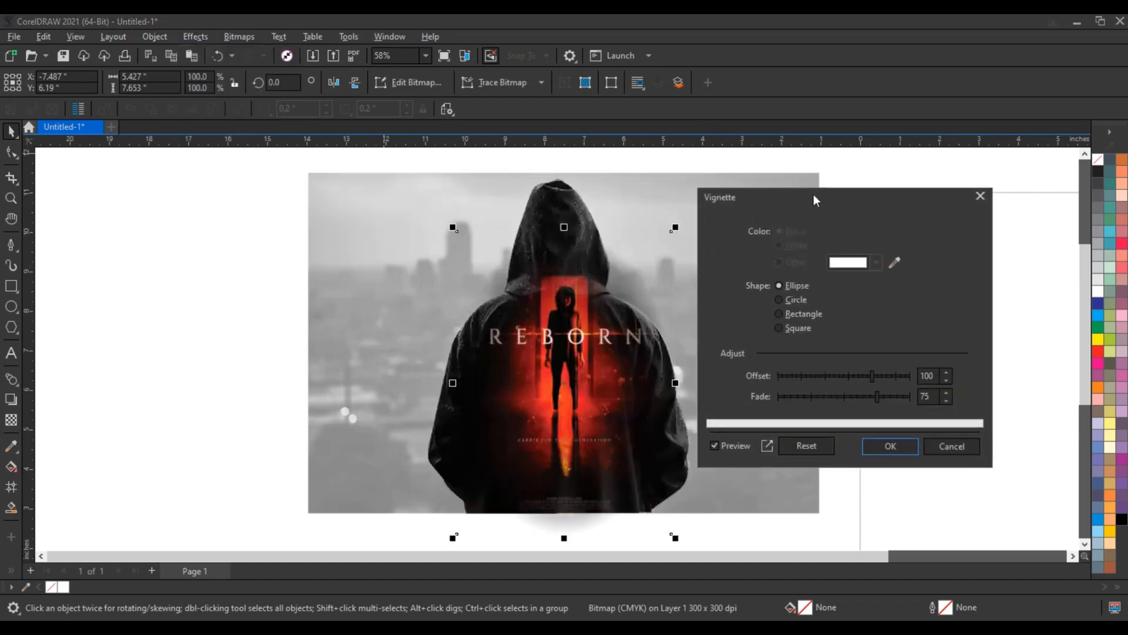
left_click(868, 381)
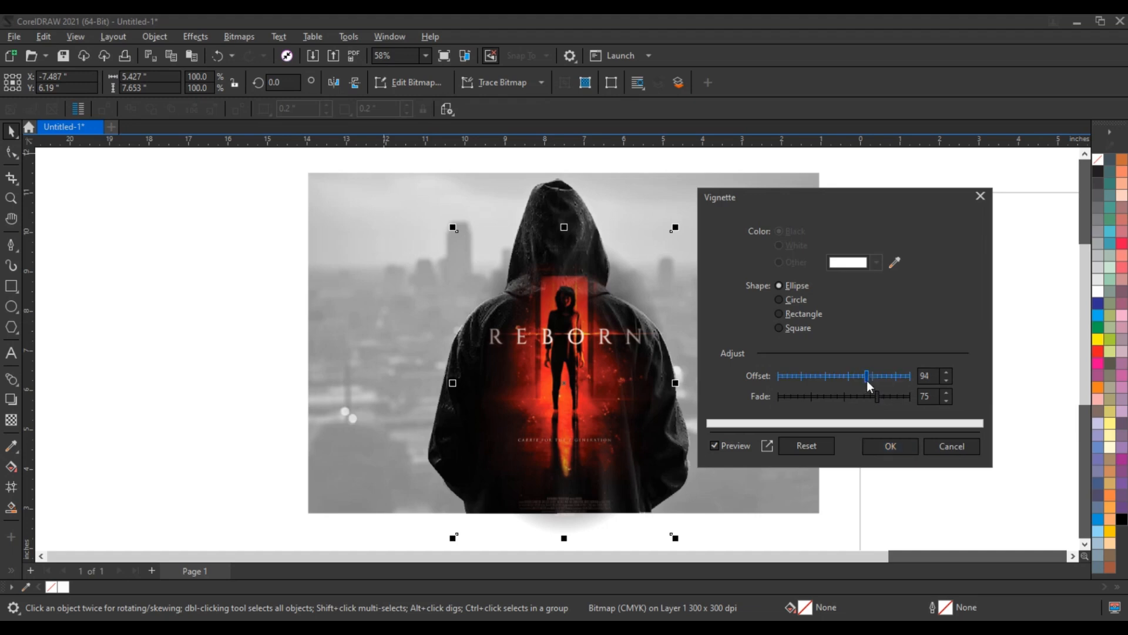
left_click(892, 446)
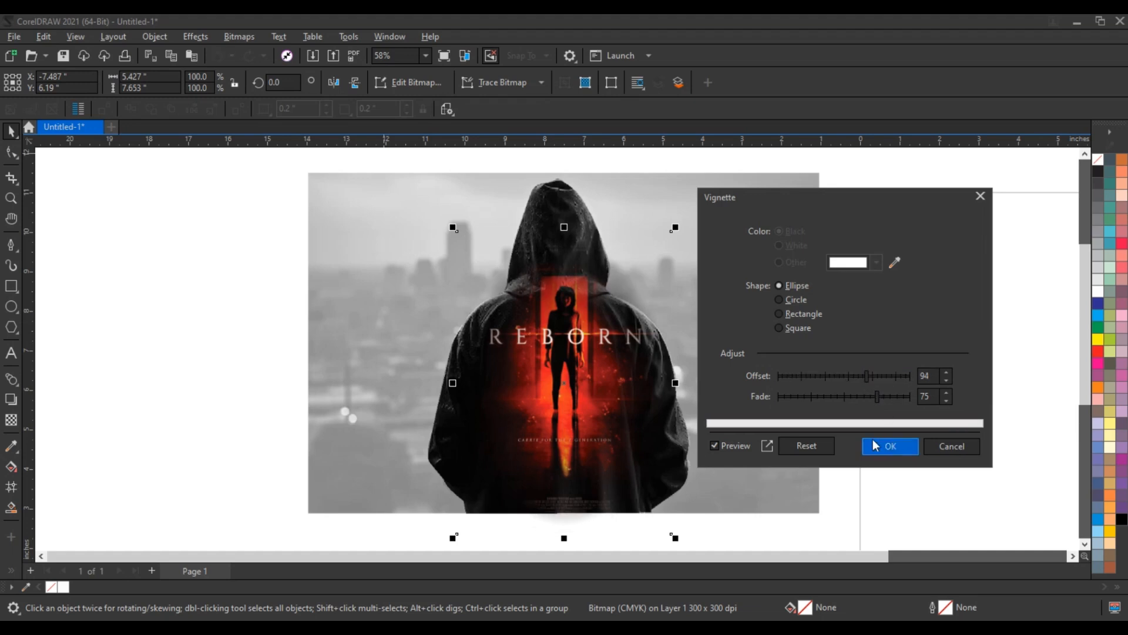
Resize the REBORN poster to about 5.45 by 7.69 inches and center it lower on the hooded figure's back.
left_click_drag(676, 228, 662, 245)
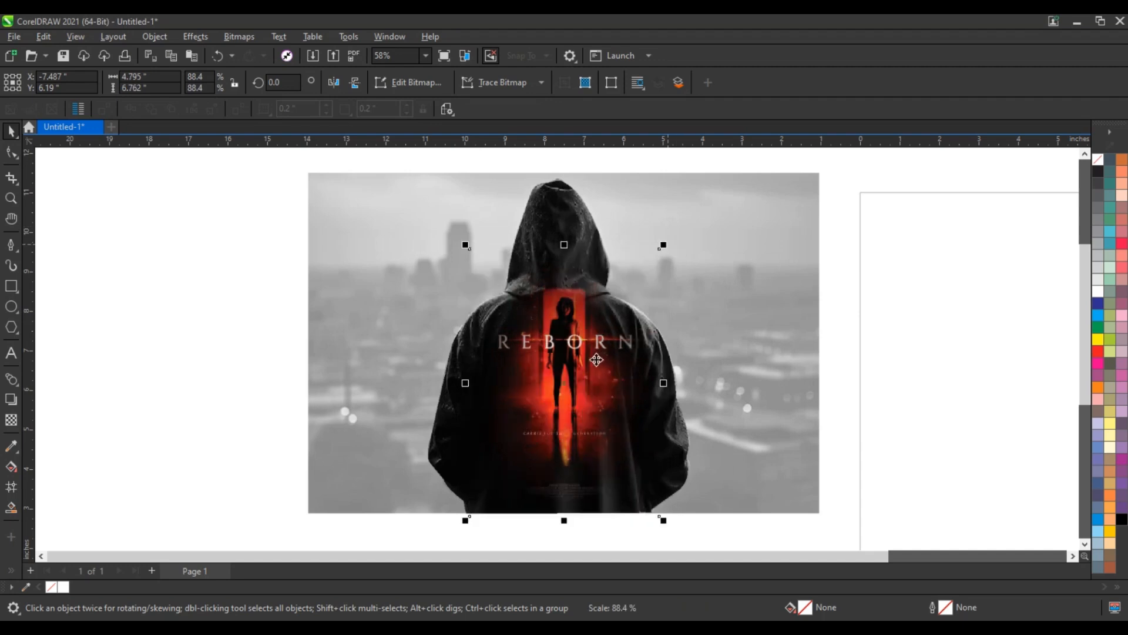
left_click_drag(595, 358, 587, 374)
mouse_move(656, 262)
left_mouse_down()
mouse_move(680, 259)
mouse_move(662, 280)
mouse_move(668, 243)
left_mouse_up()
left_click_drag(595, 363, 595, 376)
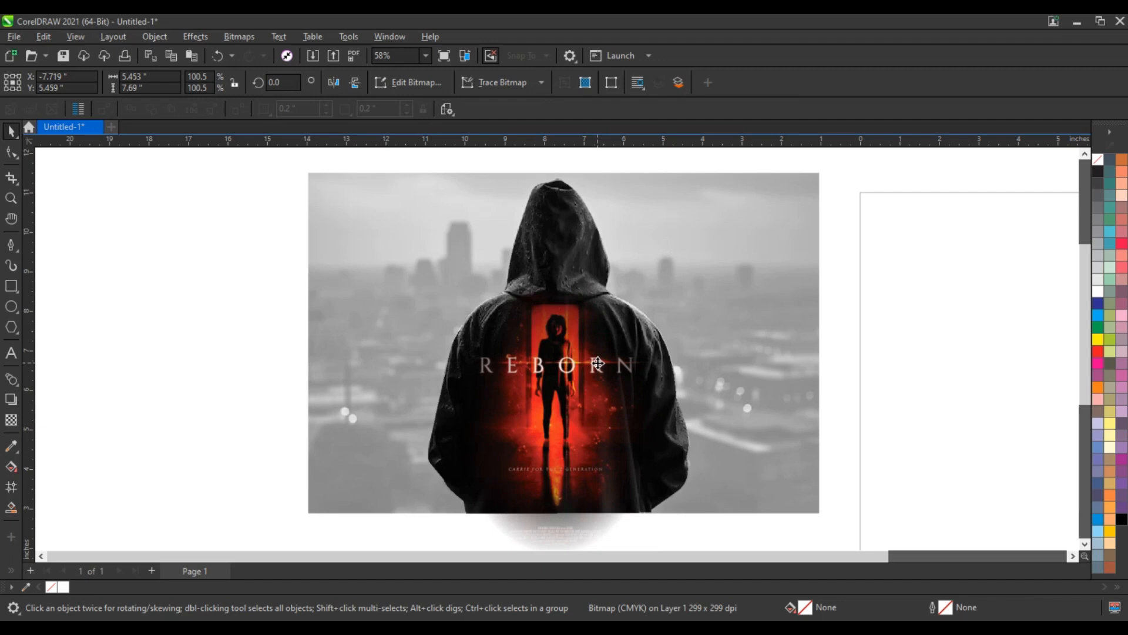
left_click(597, 362)
left_click_drag(594, 362, 598, 363)
Darken the hooded figure's bitmap with a Gamma adjustment of 0.74.
left_click(565, 216)
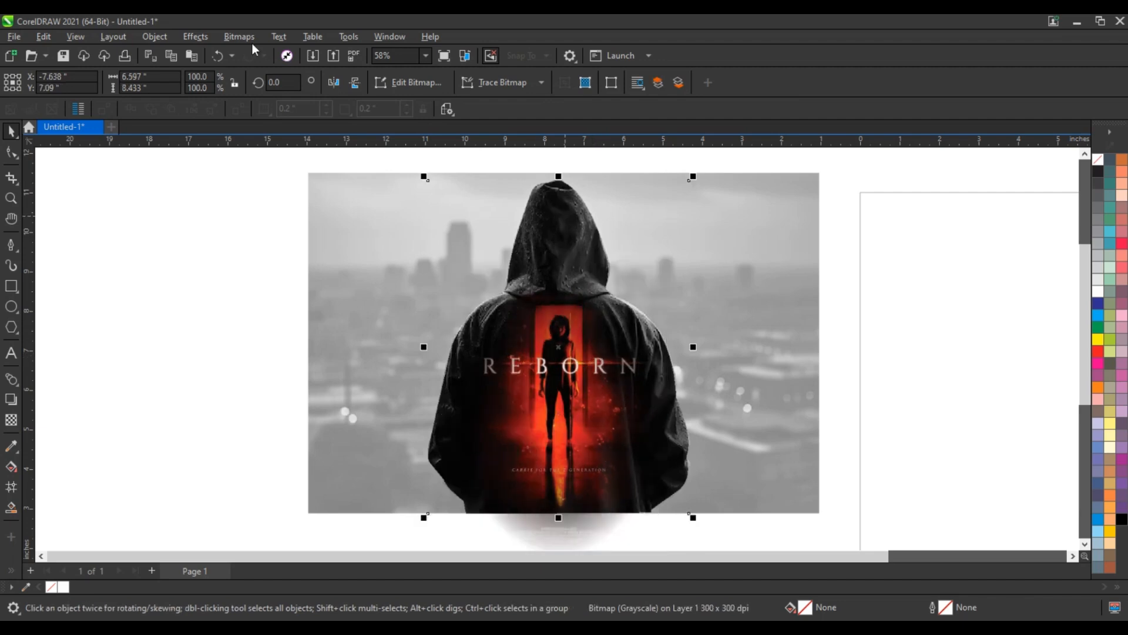
left_click(182, 37)
mouse_move(204, 70)
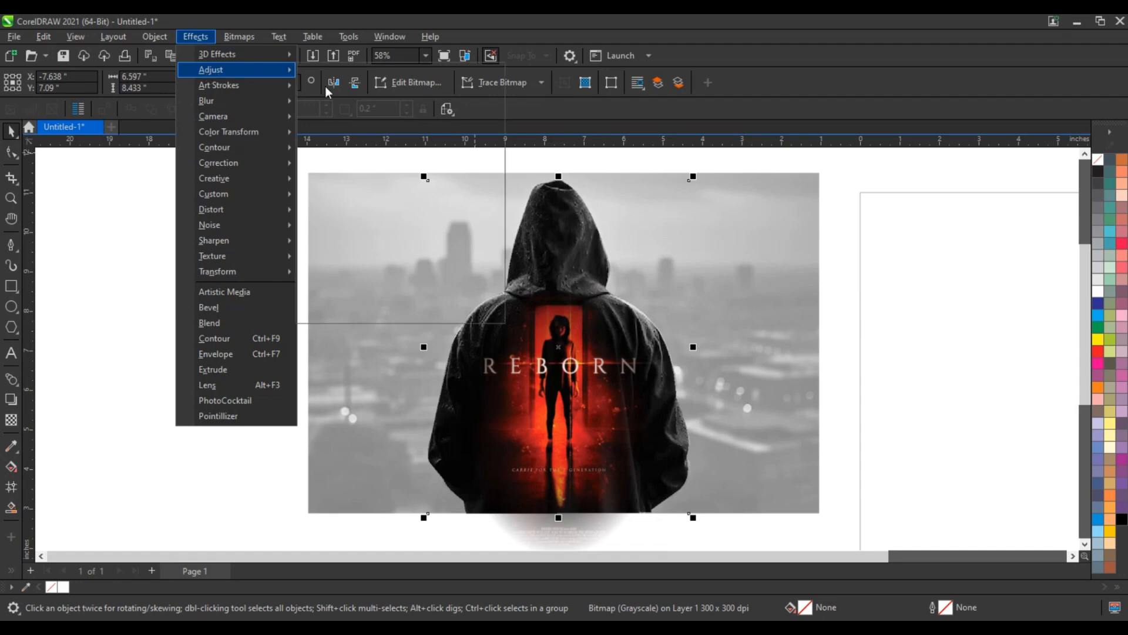
left_click(326, 210)
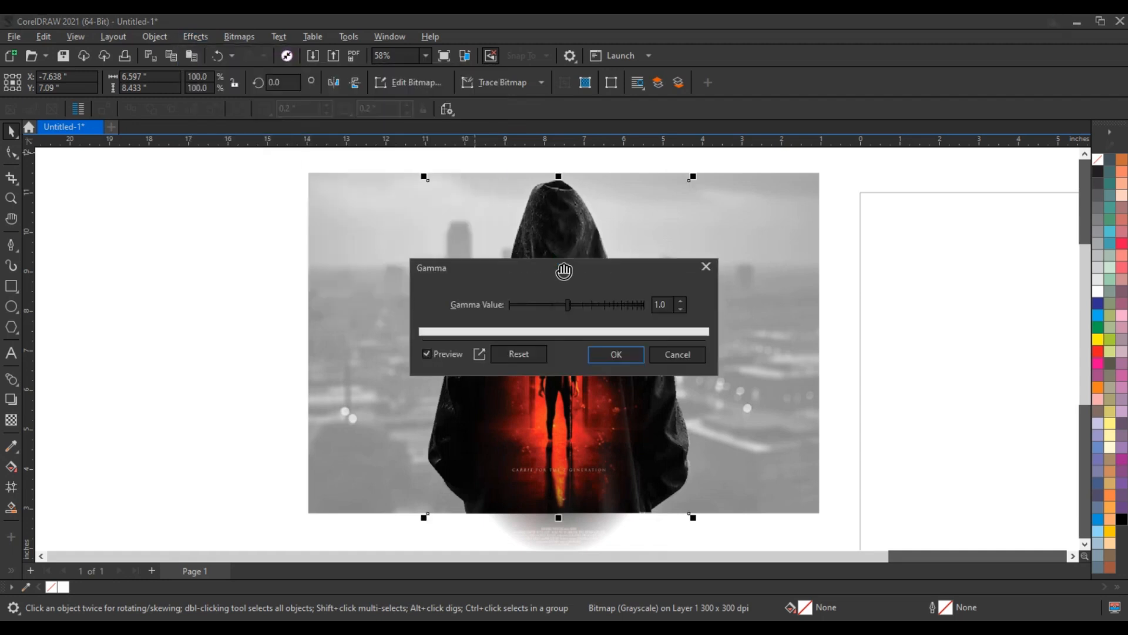
left_click_drag(800, 272, 952, 274)
left_click_drag(853, 309, 846, 311)
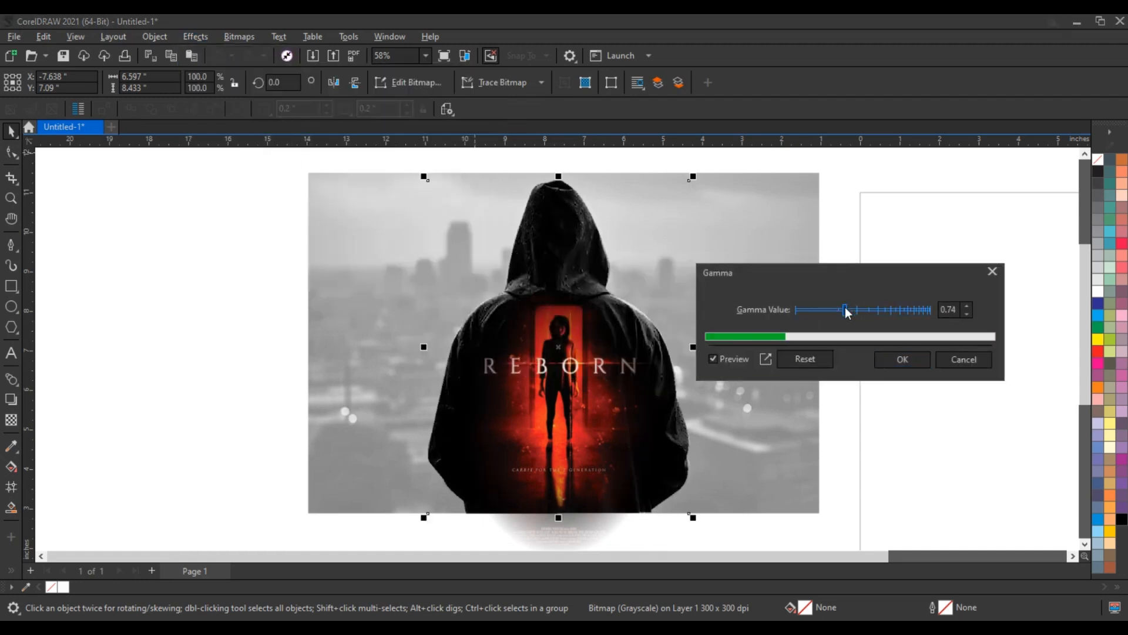
left_click(894, 359)
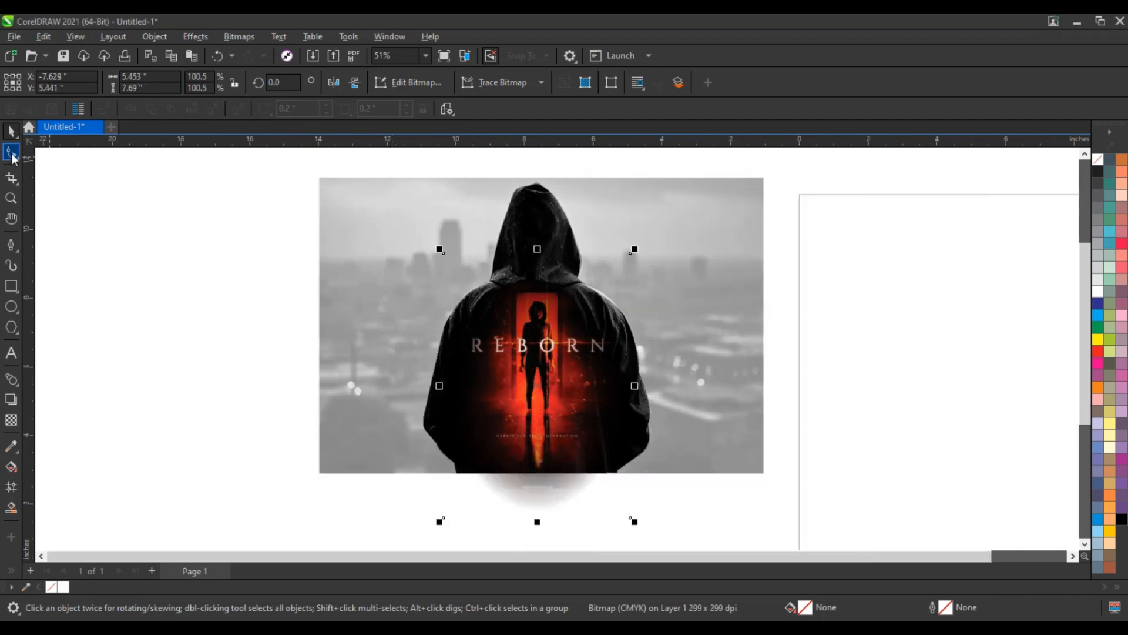
Crop the REBORN poster's lower edge up to the bottom edge of the city photo and preview the artwork full screen.
left_click(11, 153)
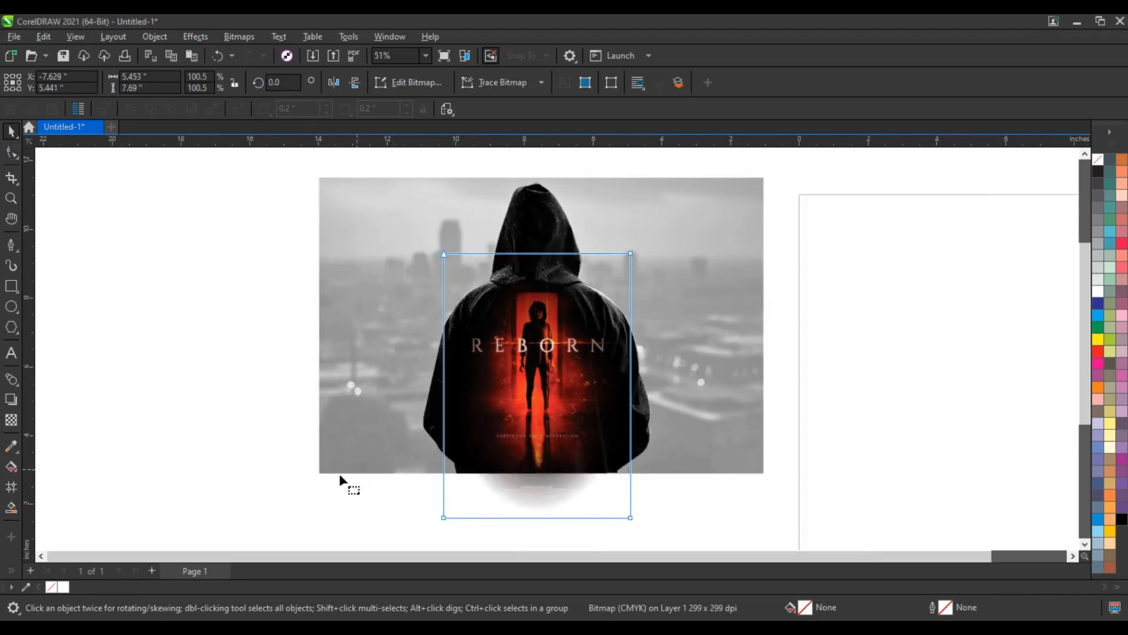
left_click_drag(647, 539, 648, 540)
left_click_drag(632, 517, 628, 473)
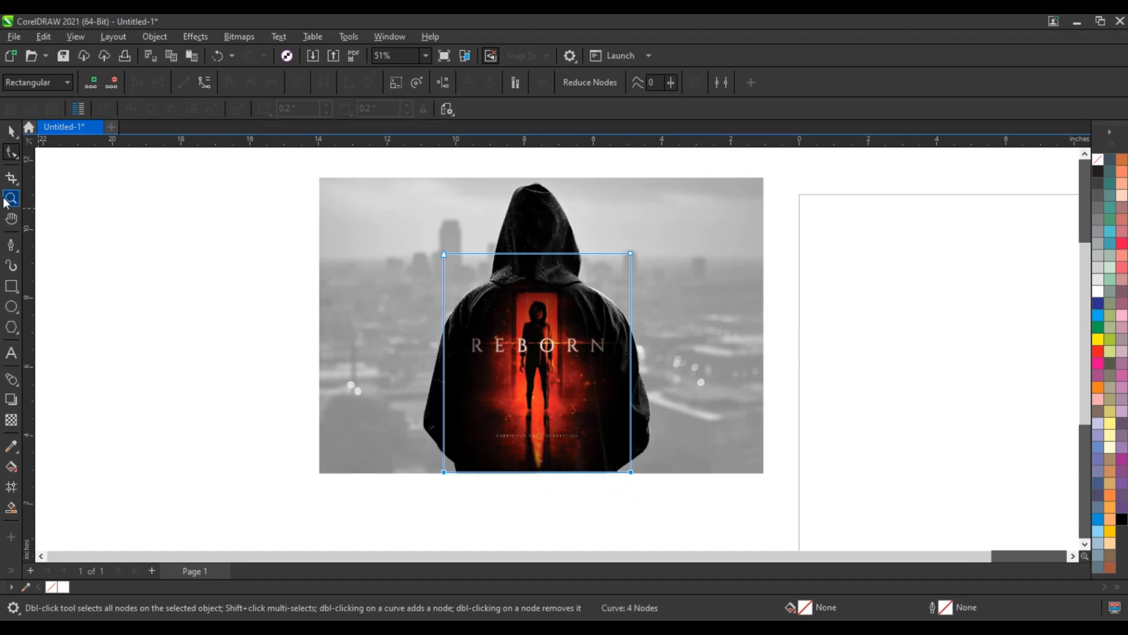
left_click_drag(359, 190, 691, 471)
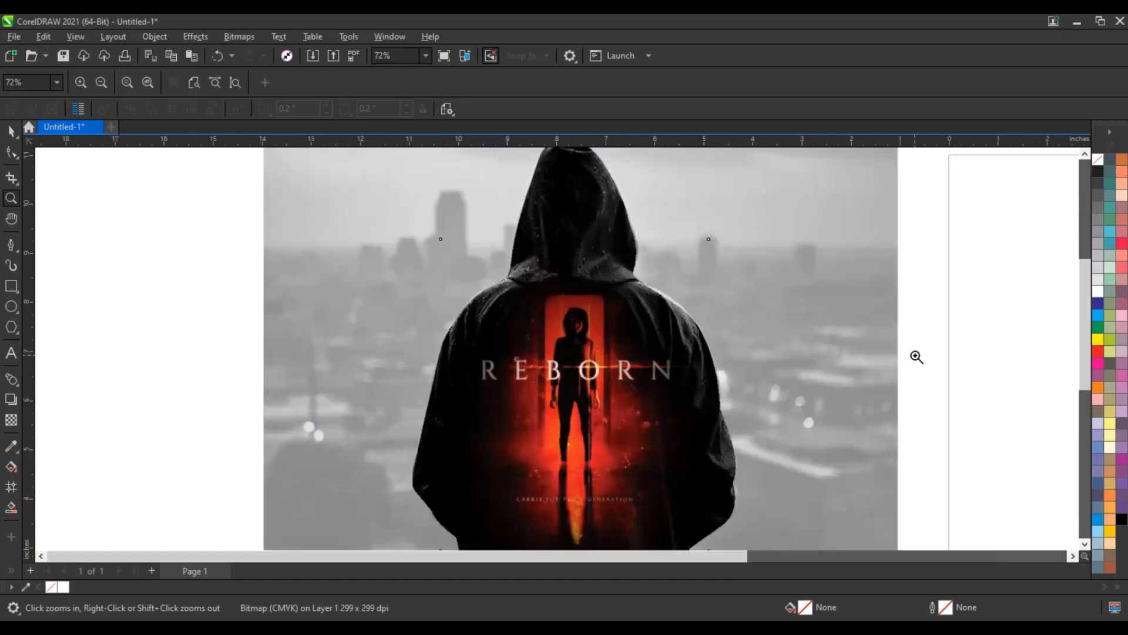
key("F9")
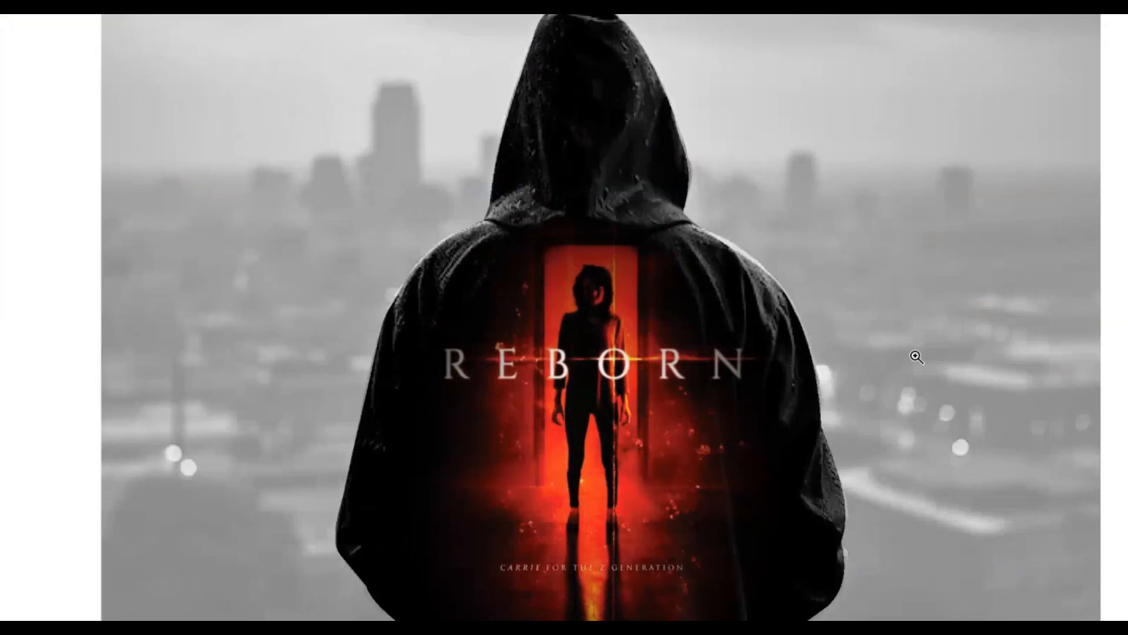